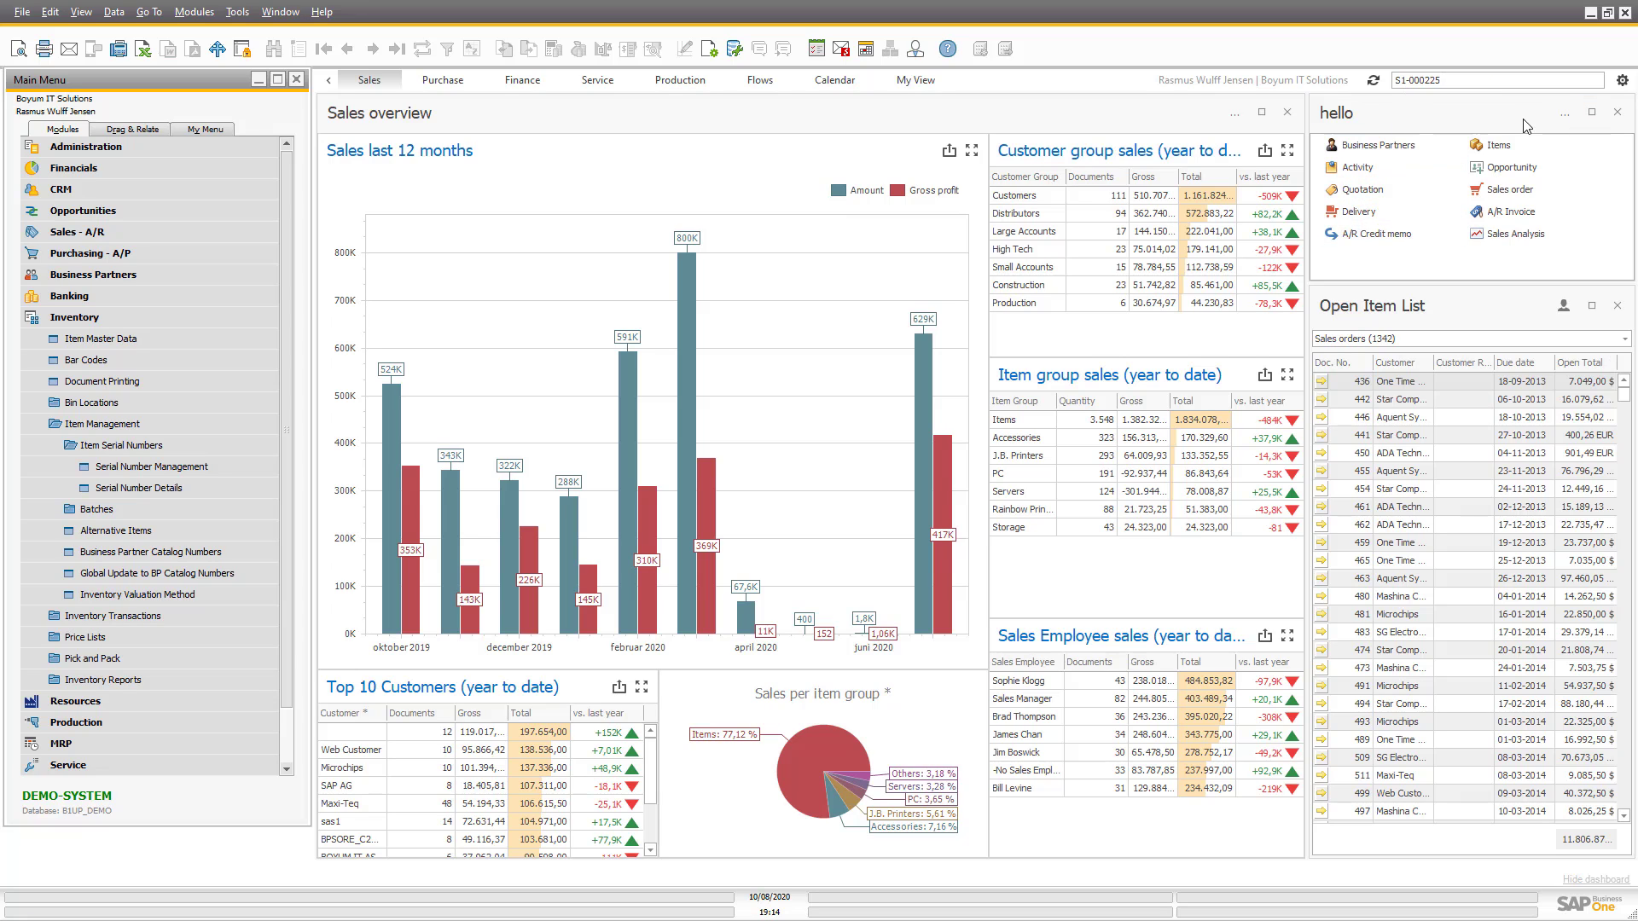
Run B1 Search for S1-000225, check the Advanced tab's record types, and return to General.
key("ctrl+shift+f")
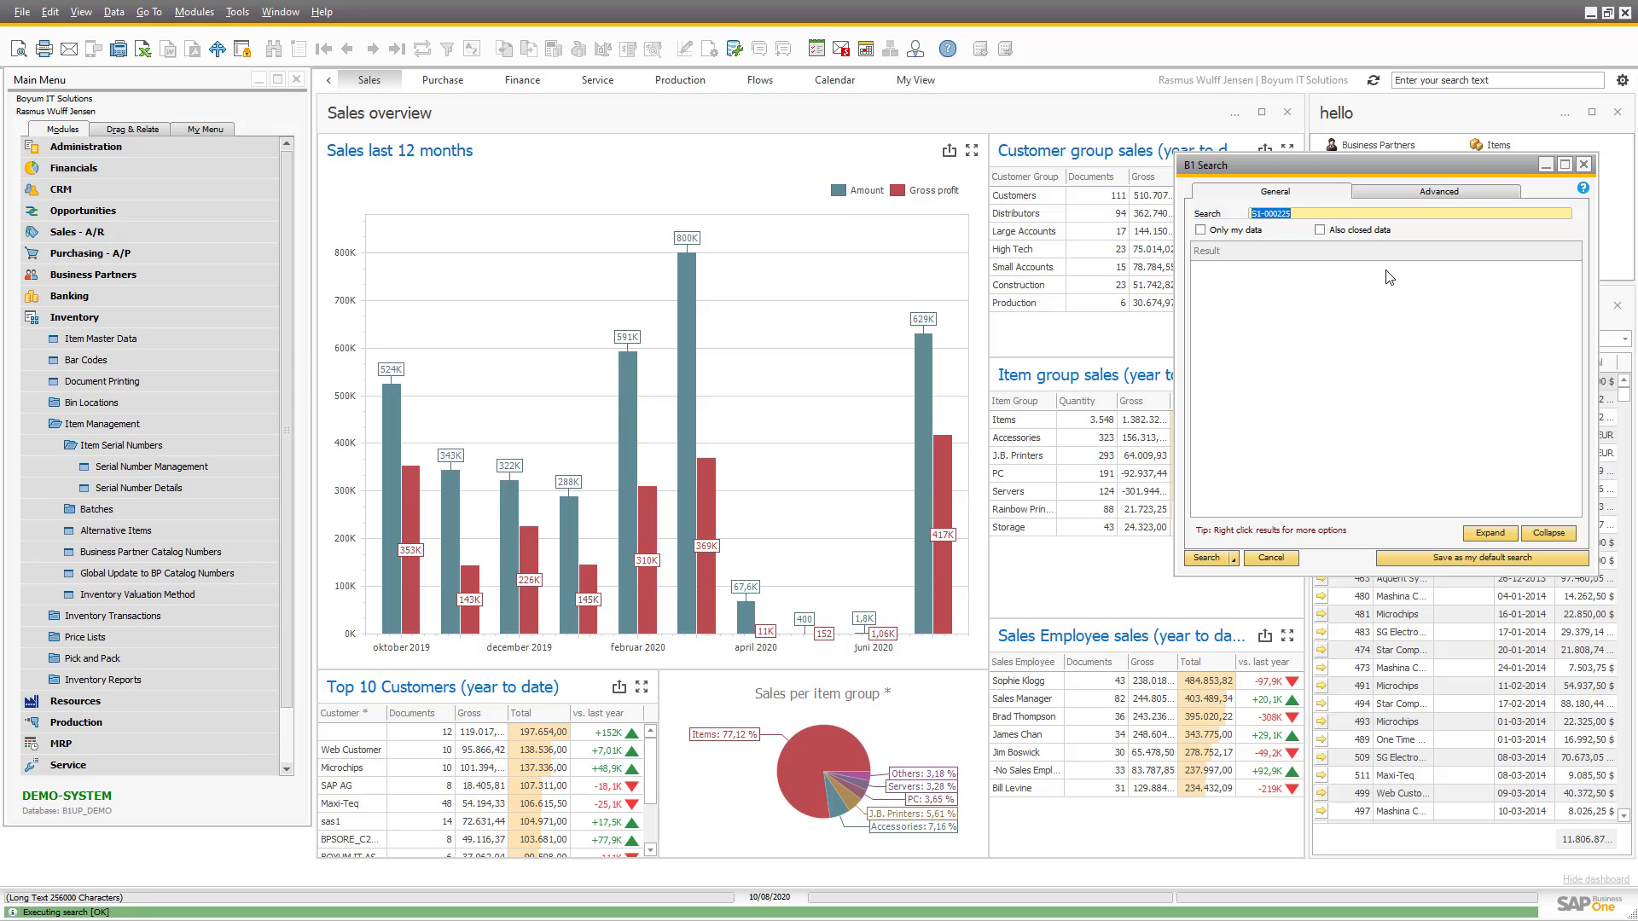
left_click(1409, 189)
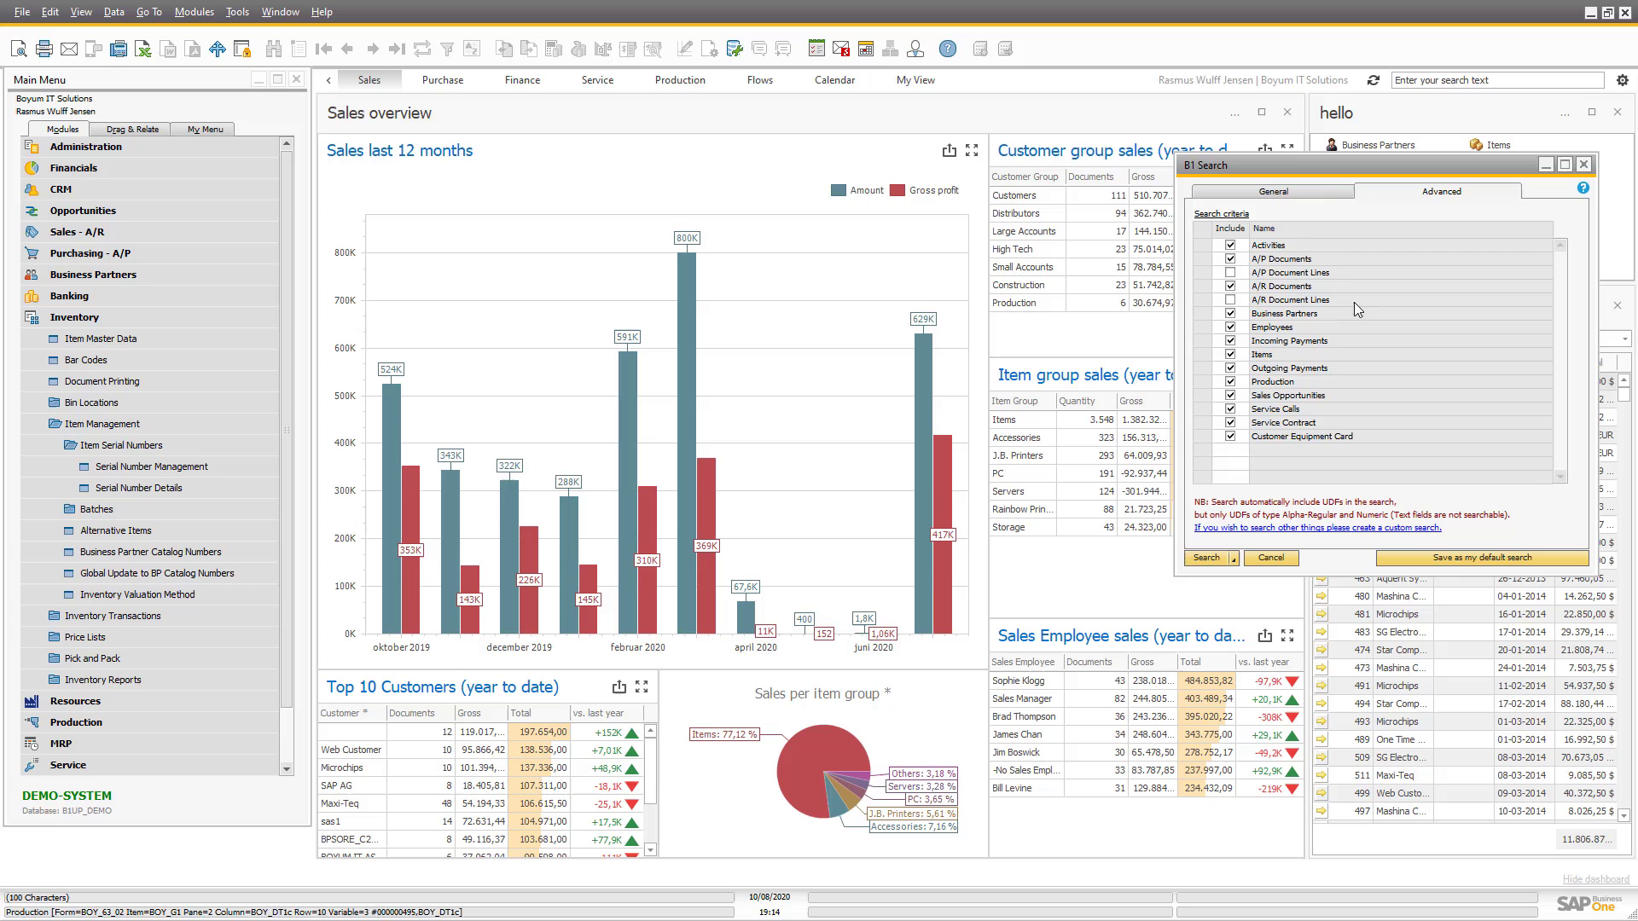
left_click(1261, 186)
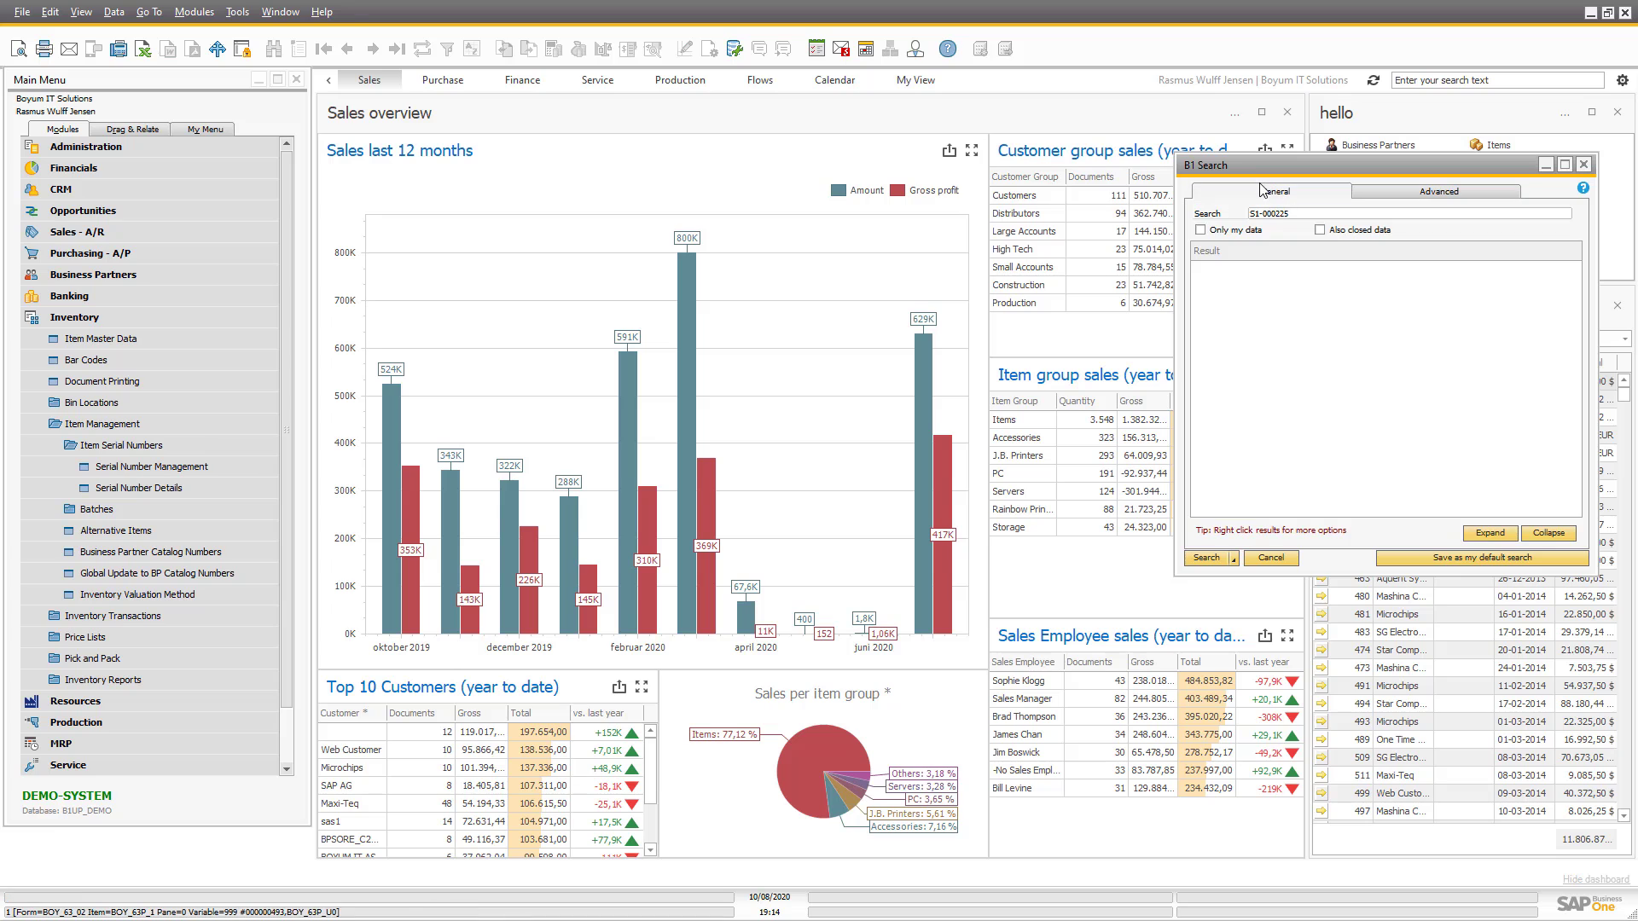
Open Search Customization from the results' context menu and browse to definition SD-020 Serial Numbers.
right_click(1363, 540)
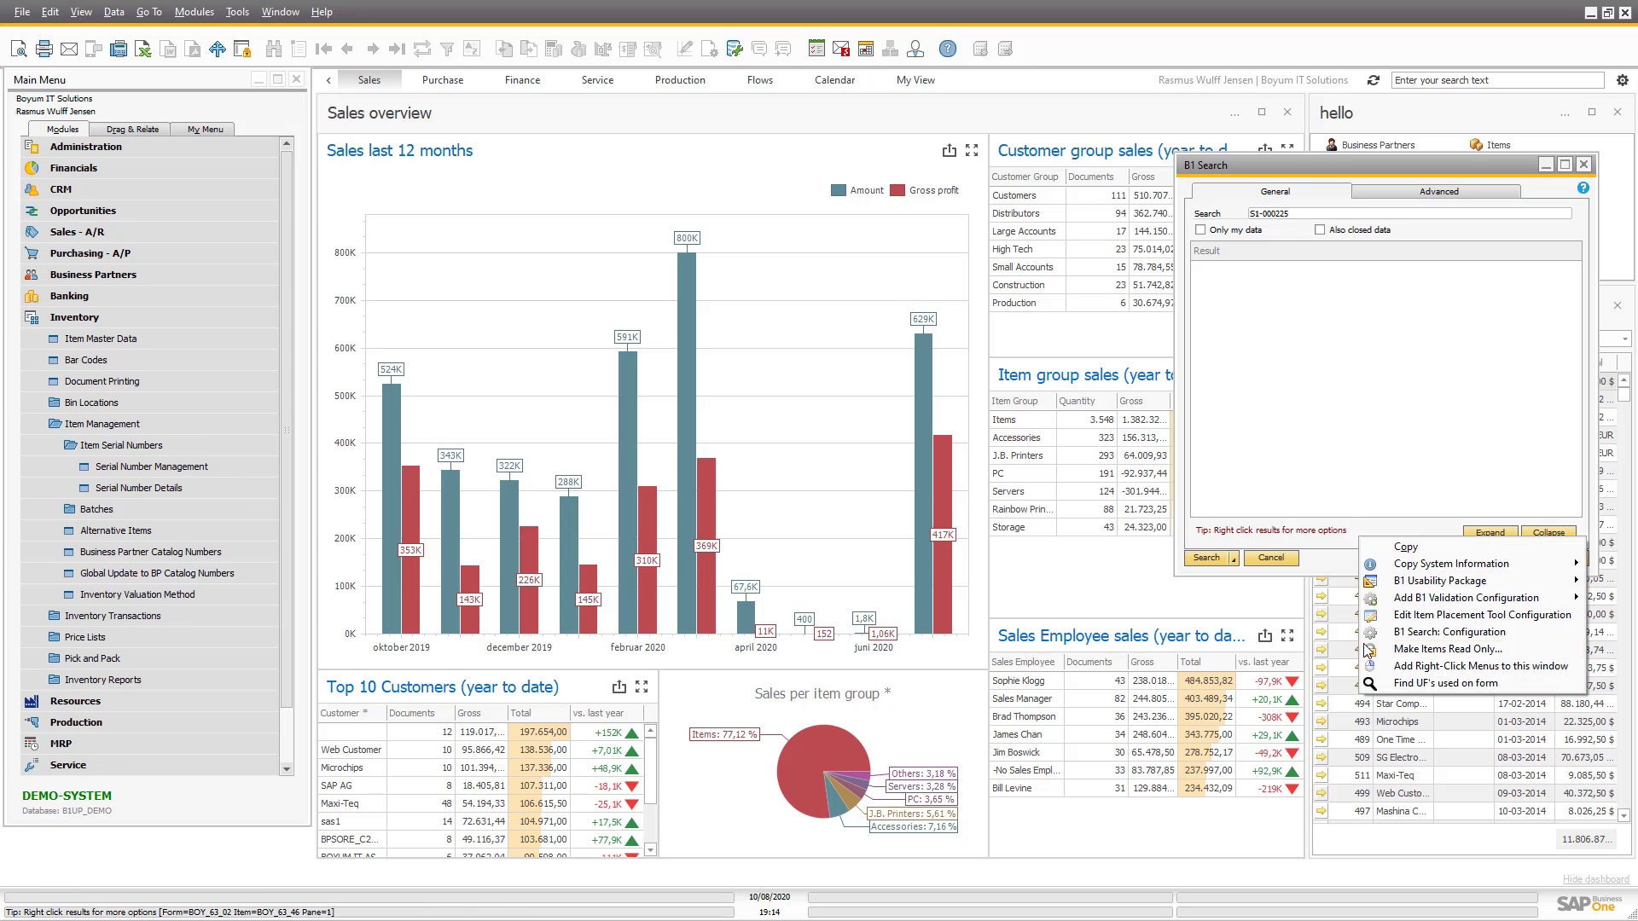
left_click(1427, 634)
left_click(801, 337)
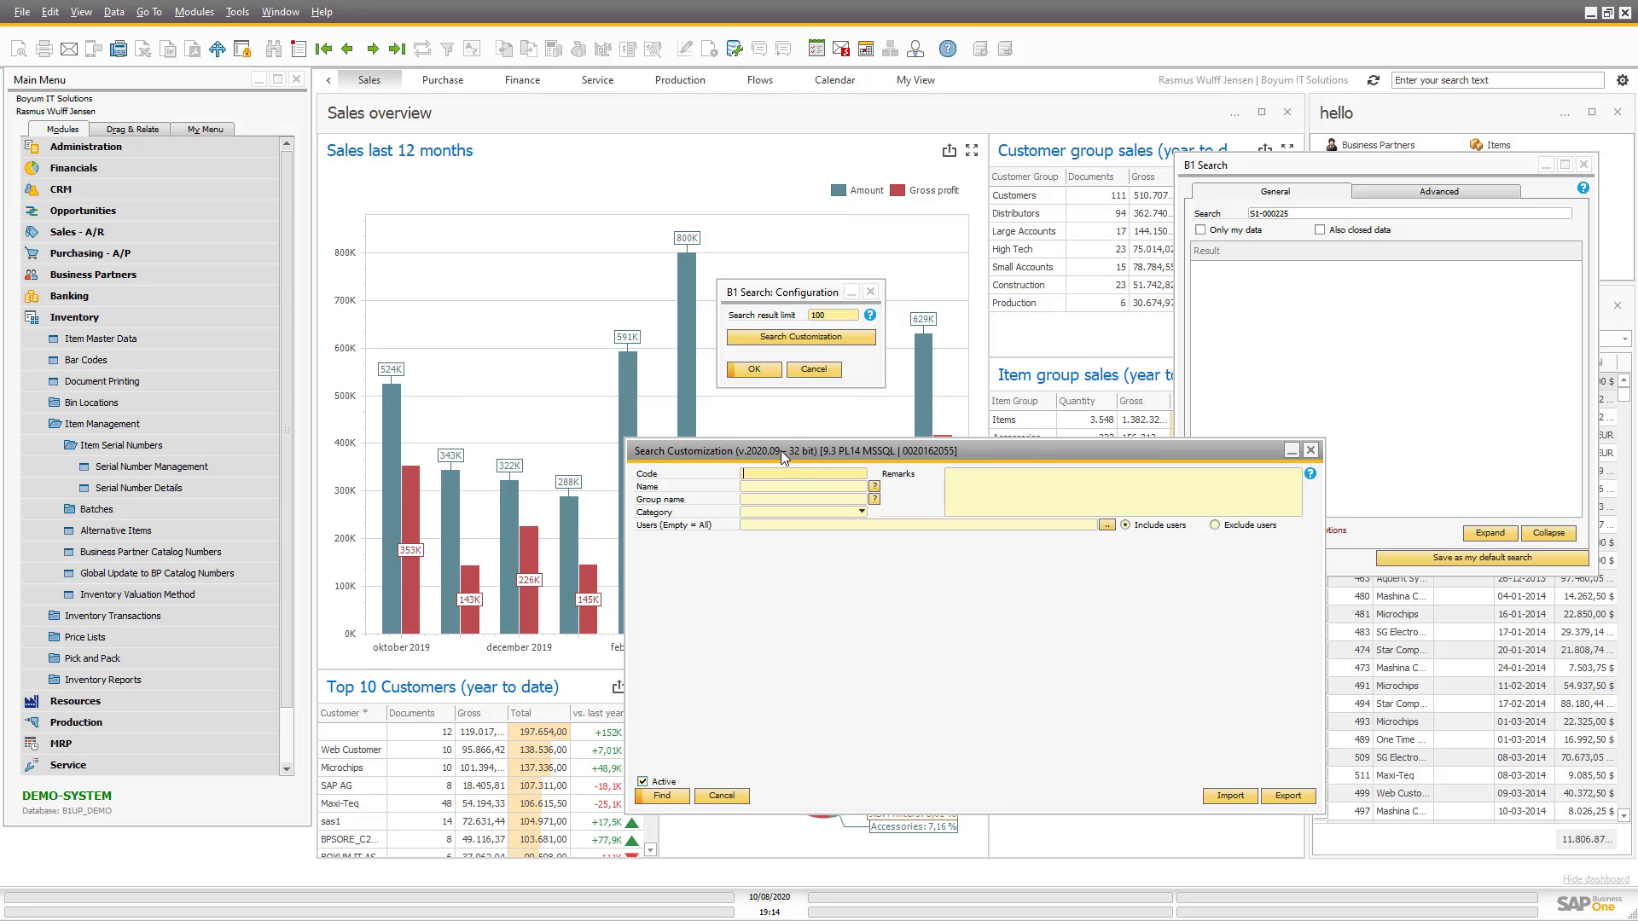
key("Return")
key("Page_Down")
key("Page_Down")
key("Page_Down")
key("Page_Down")
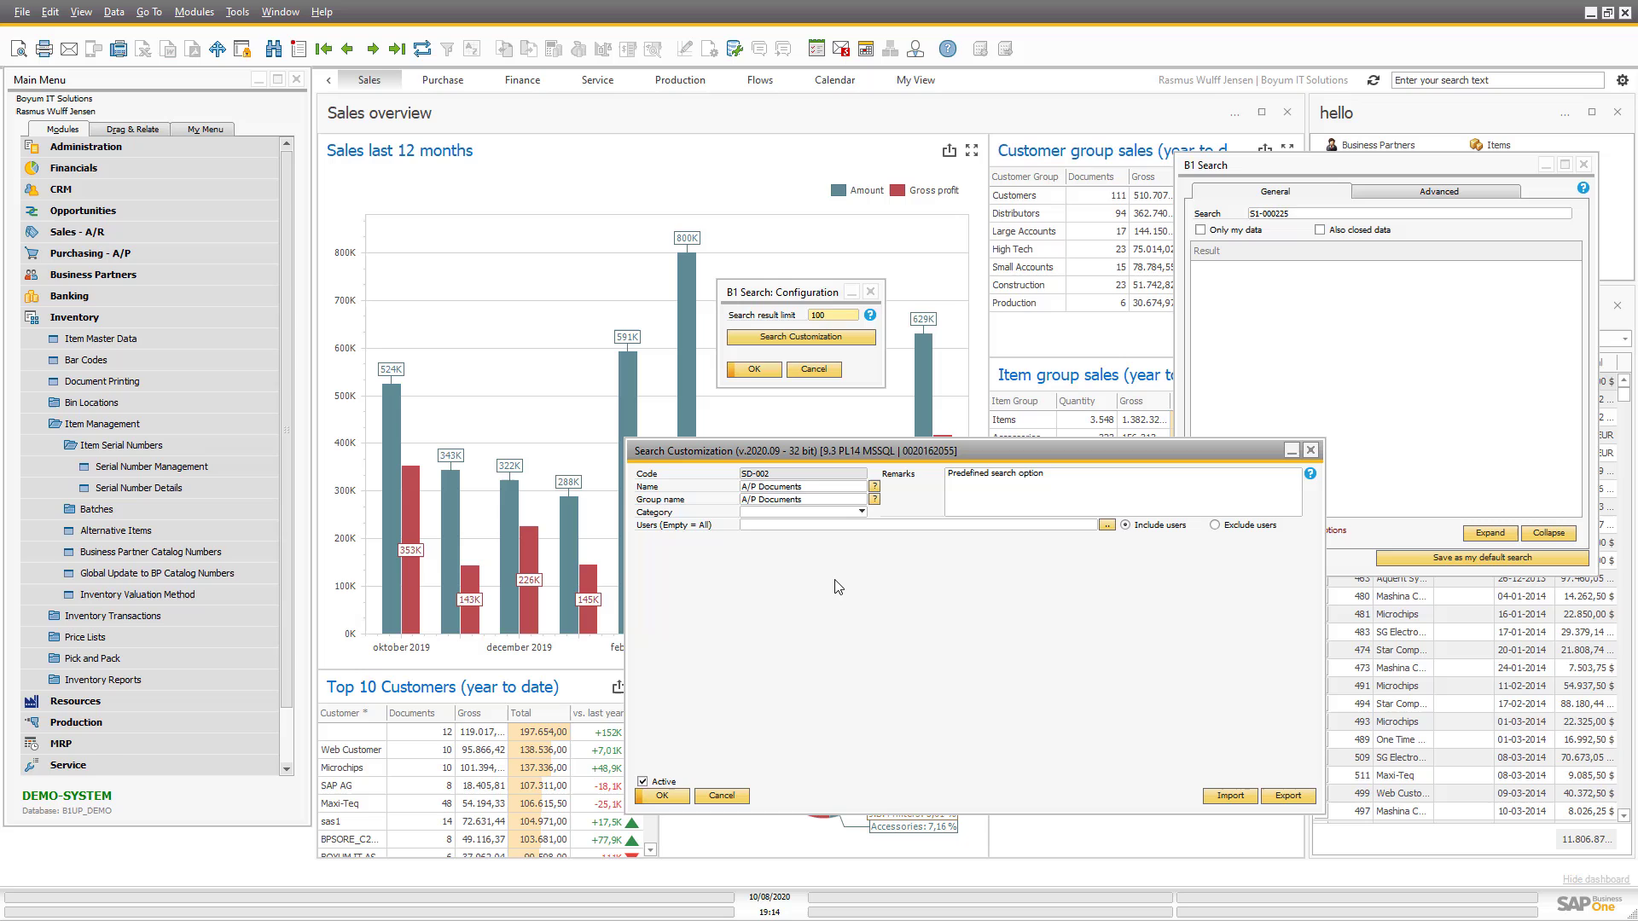
key("Page_Up")
key("Page_Down")
key("Page_Down")
key("Page_Down")
key("Page_Down")
key("Page_Down")
key("Page_Down")
key("Page_Down")
key("Page_Down")
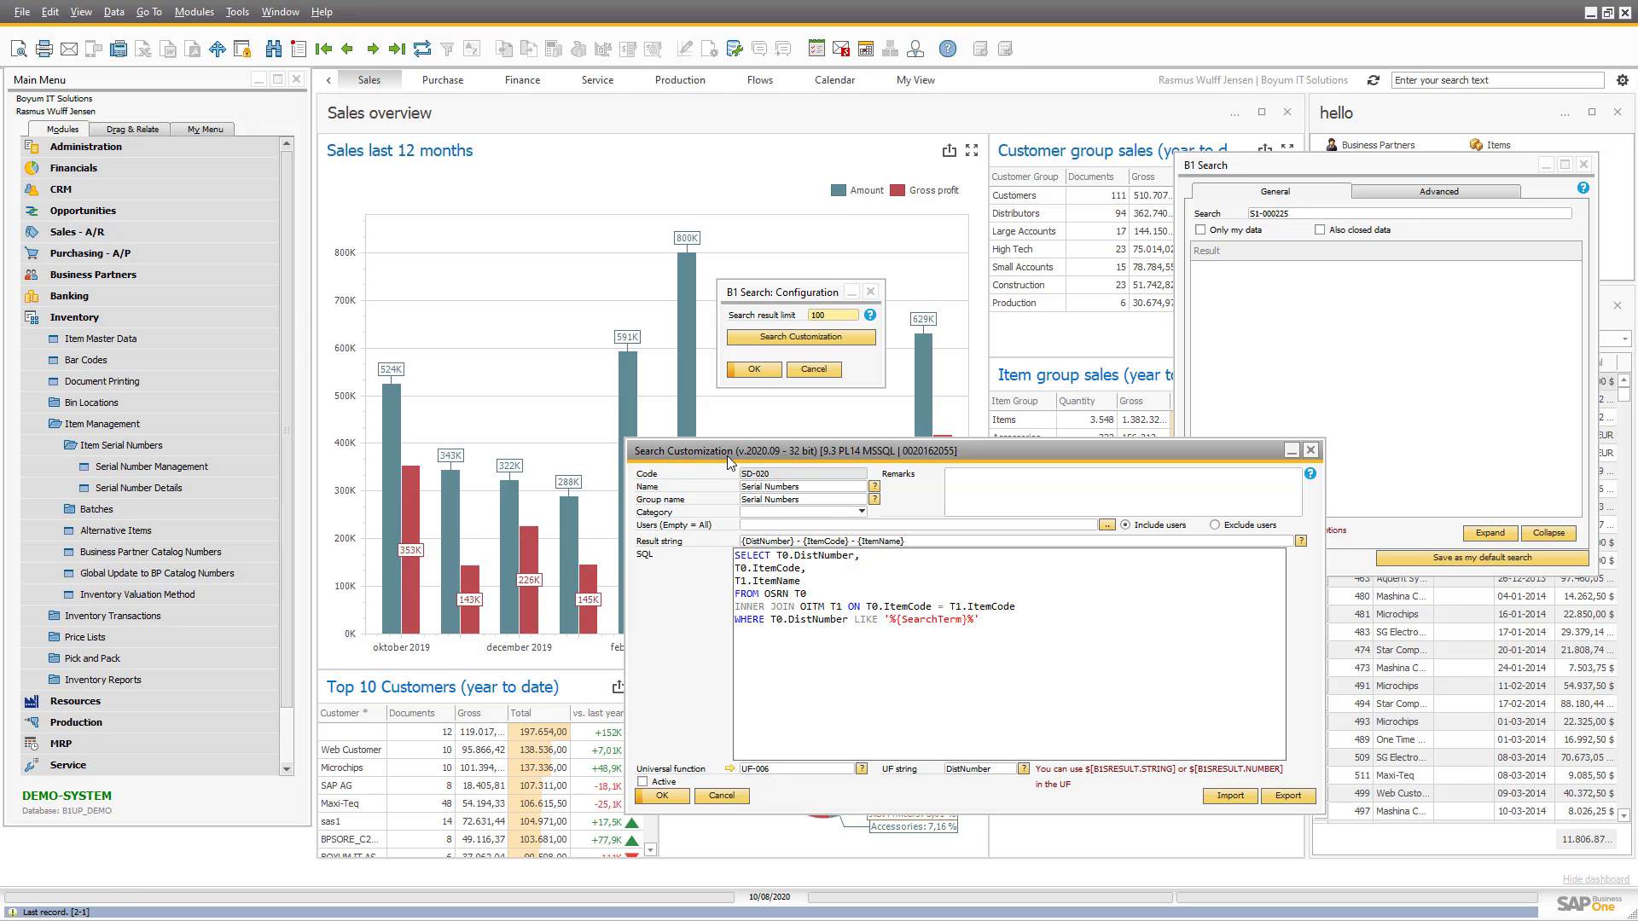
Inspect the SD-020 SQL query on OSRN, its {SearchTerm} placeholder and the result string format.
left_click_drag(732, 452, 697, 256)
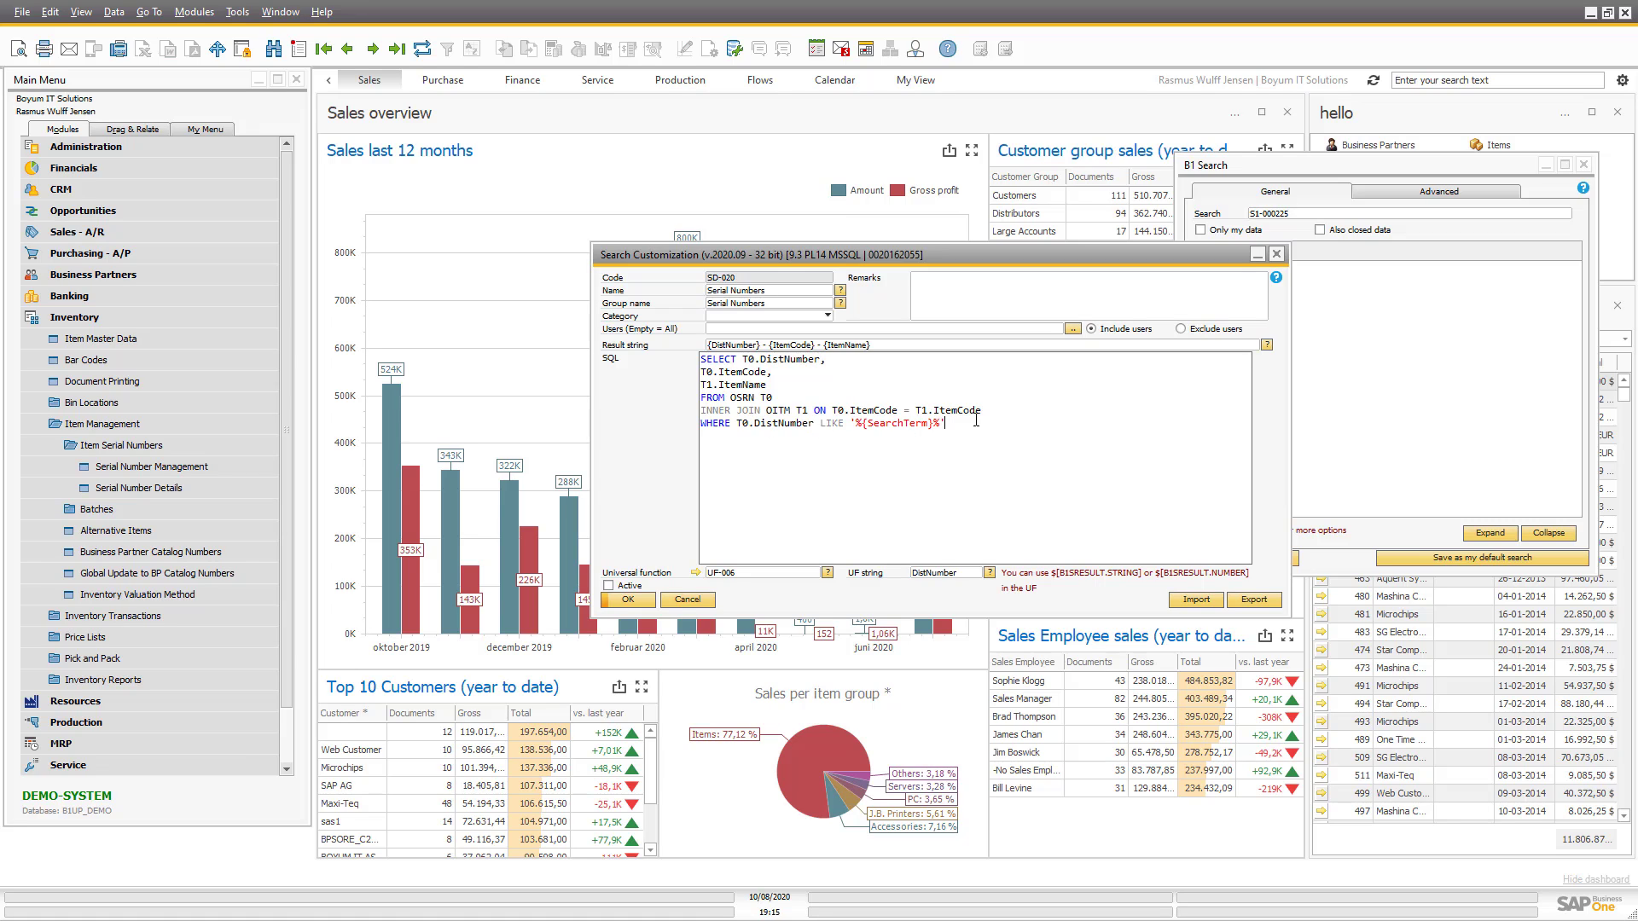
left_click_drag(976, 420, 655, 357)
left_click(779, 442)
left_click(855, 424)
key("shift+Right")
key("shift+Right")
key("shift+Right")
key("shift+Right")
key("shift+Right")
key("shift+Right")
key("shift+Right")
key("shift+Right")
key("shift+Right")
key("shift+Right")
key("shift+Right")
key("shift+Right")
left_click(822, 384)
left_click(768, 345)
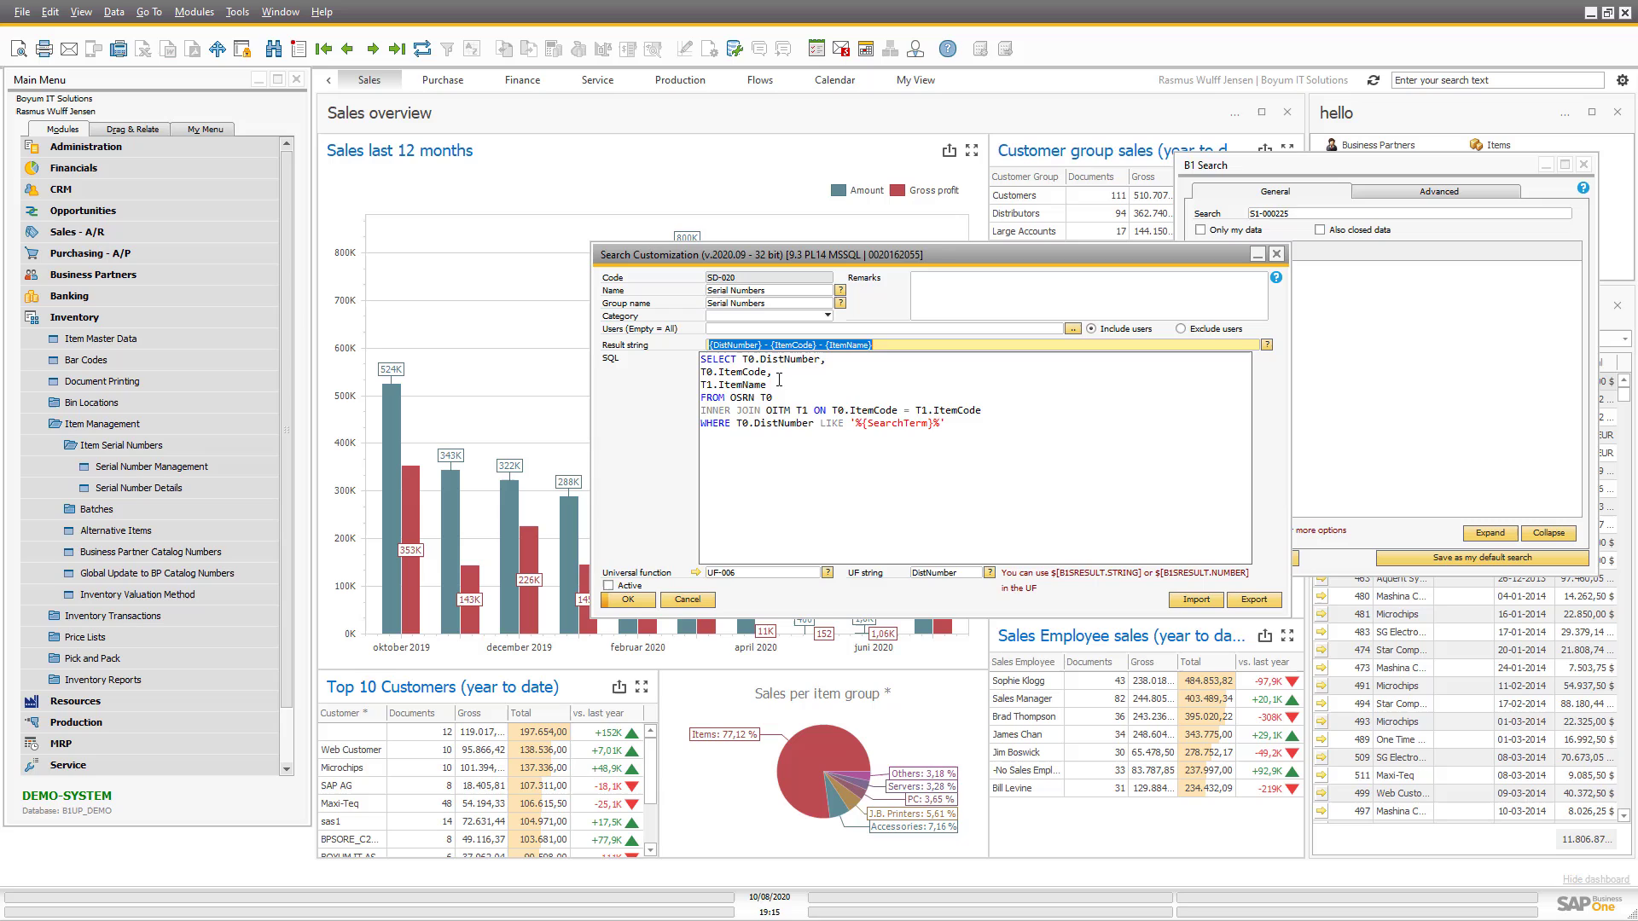
Compare with the search window, then follow the DistNumber link to universal function UF-006.
left_click(1319, 286)
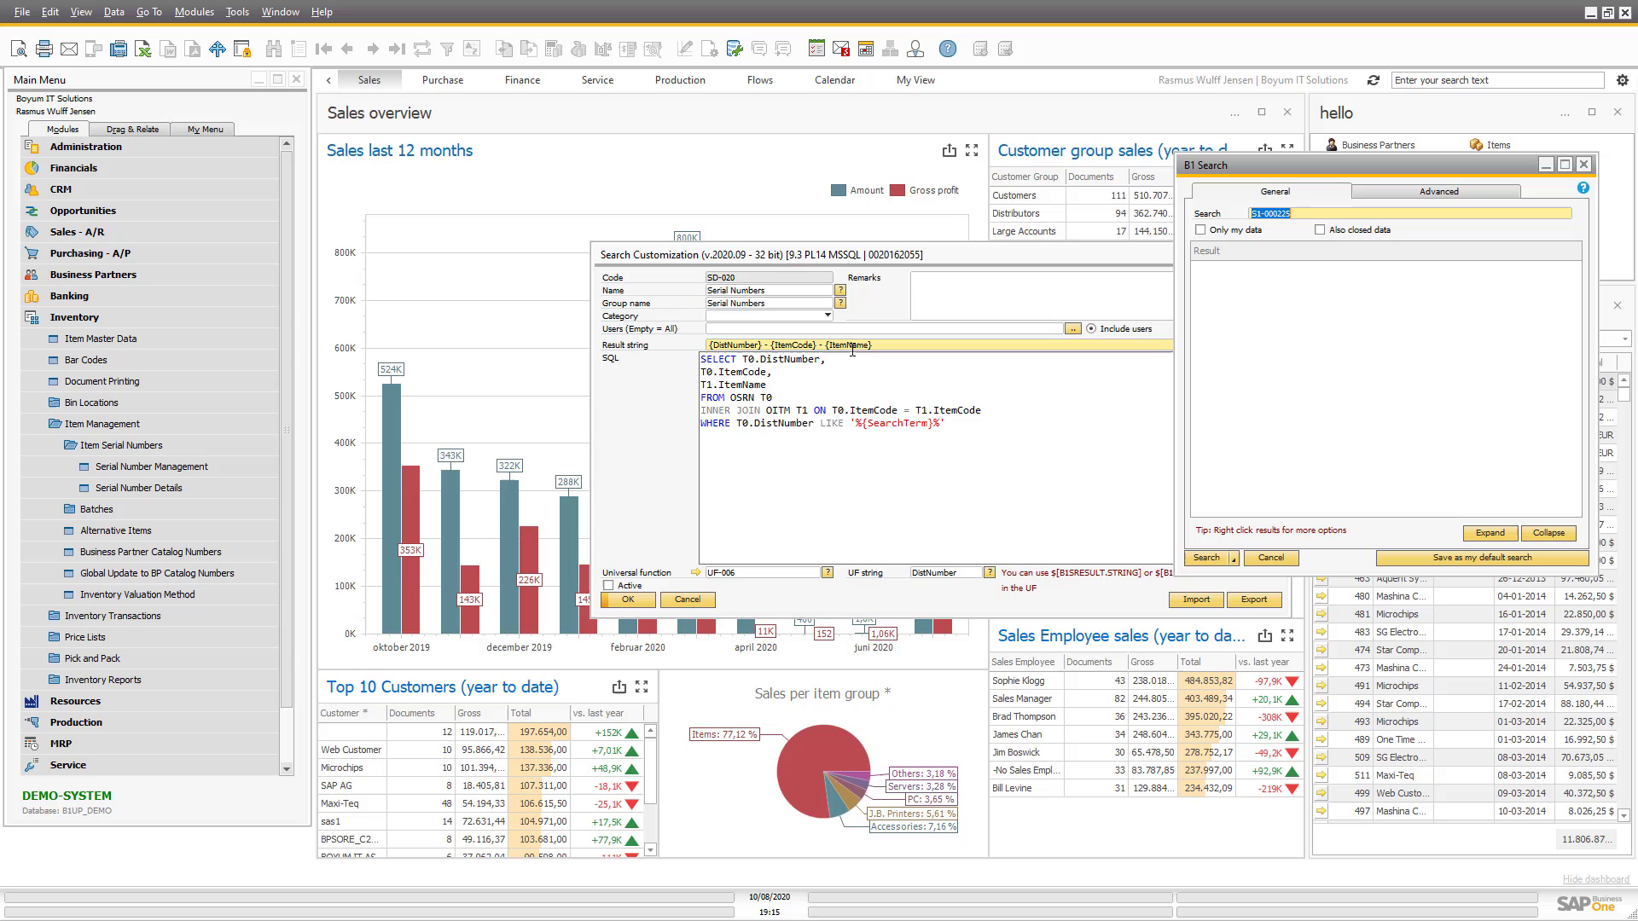
left_click(917, 423)
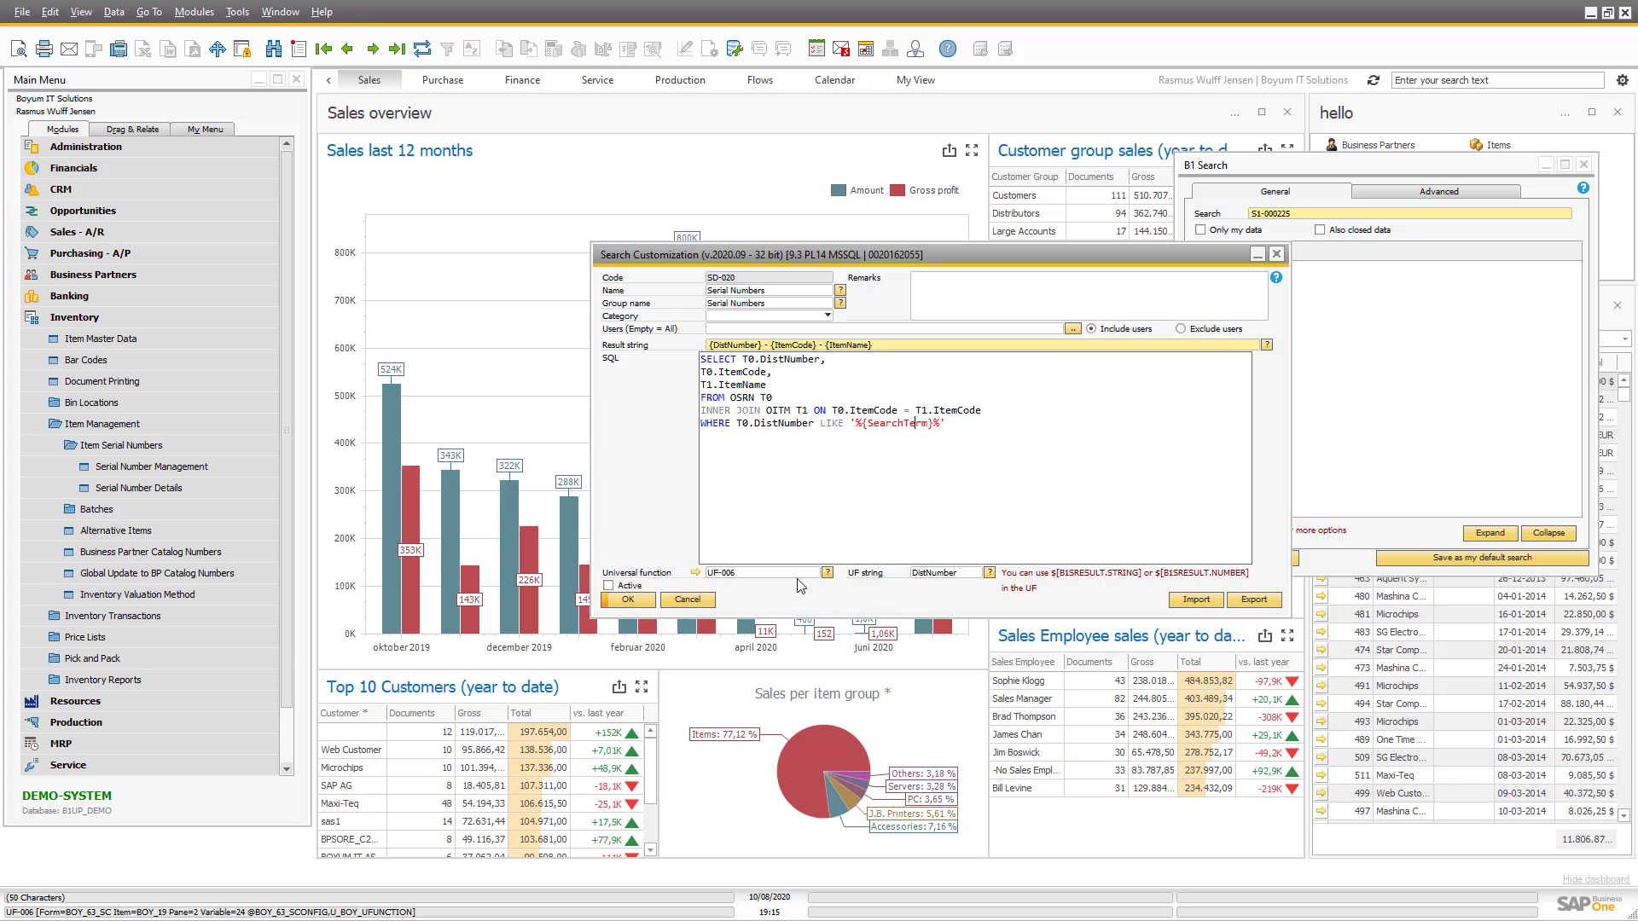
double_click(954, 577)
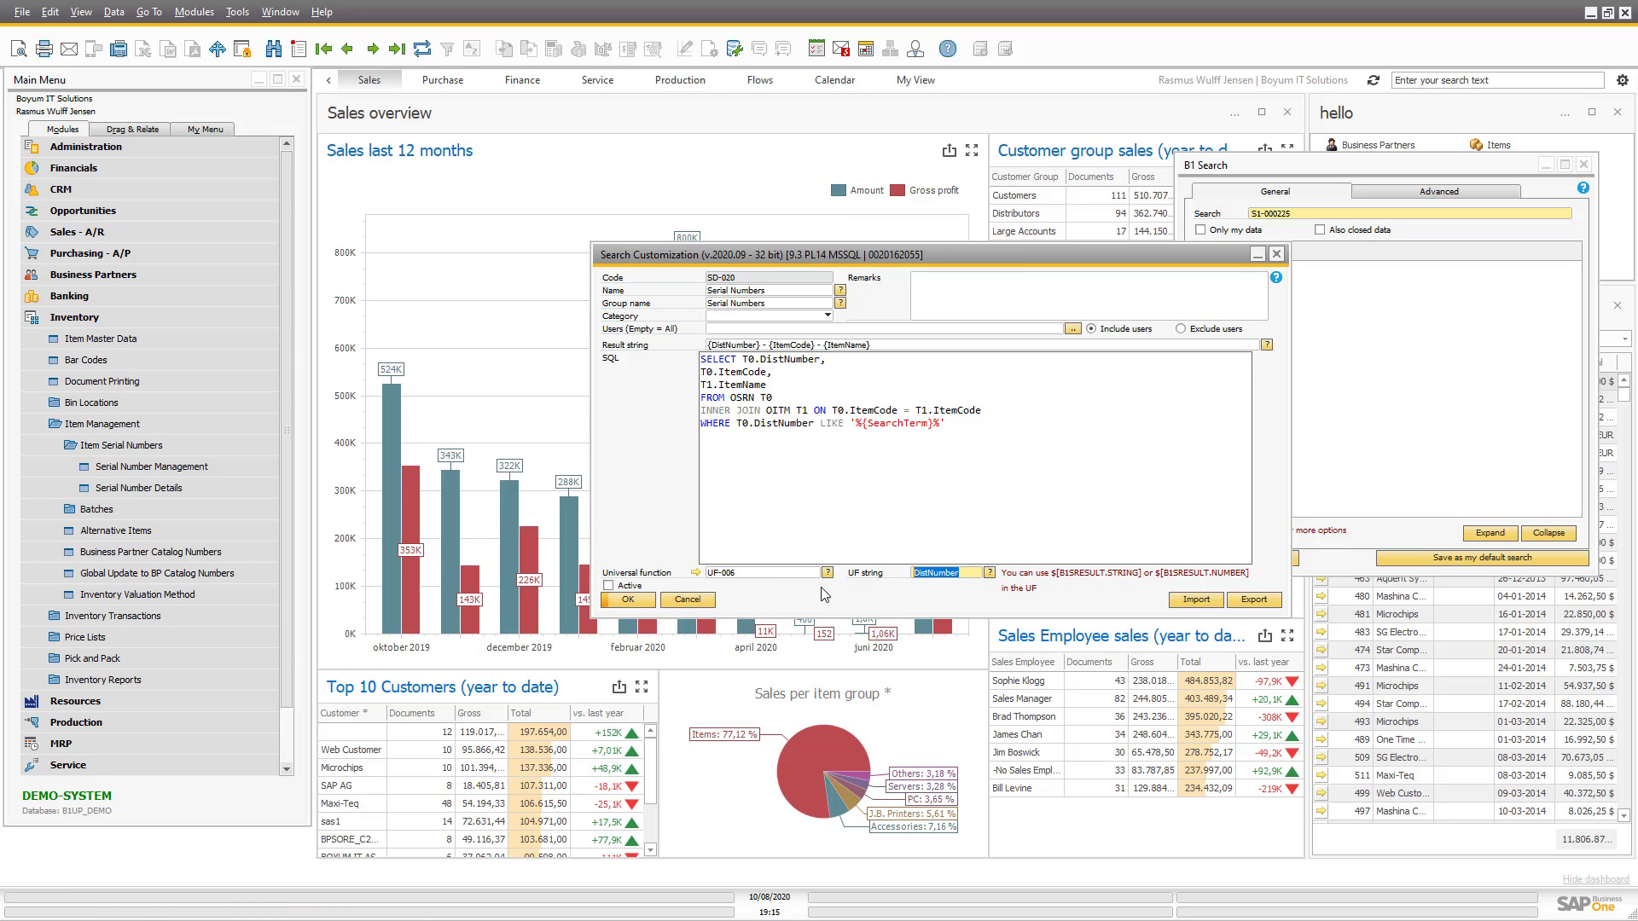
left_click(699, 575)
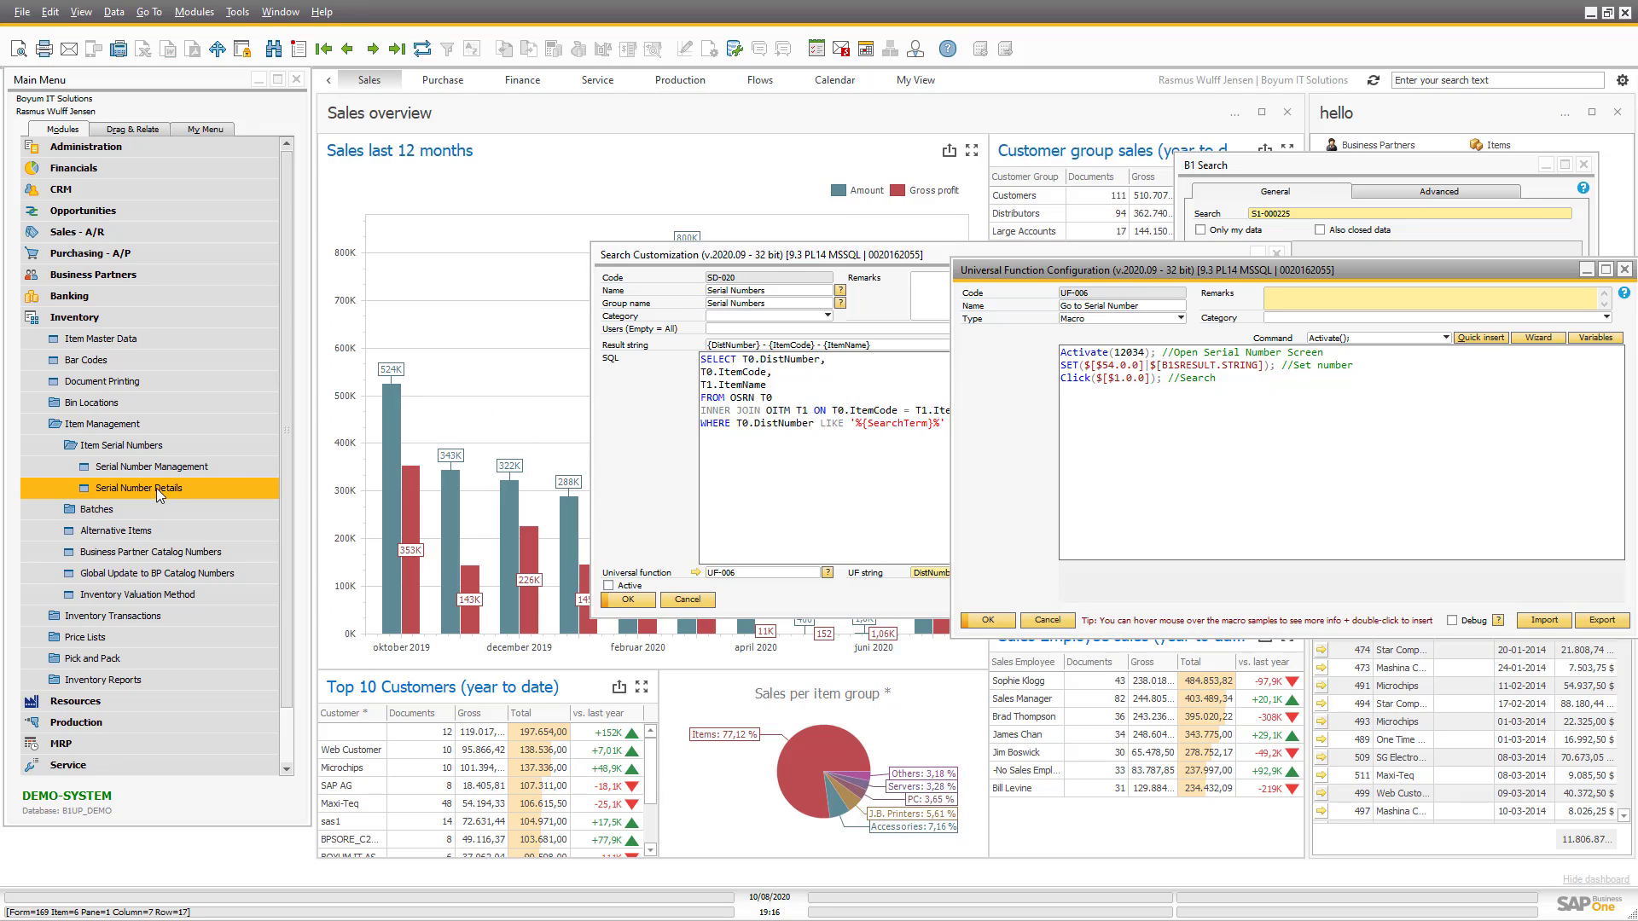
Navigate Modules > Inventory > Item Management > Item Serial Numbers to locate Serial Number Details.
left_click(194, 11)
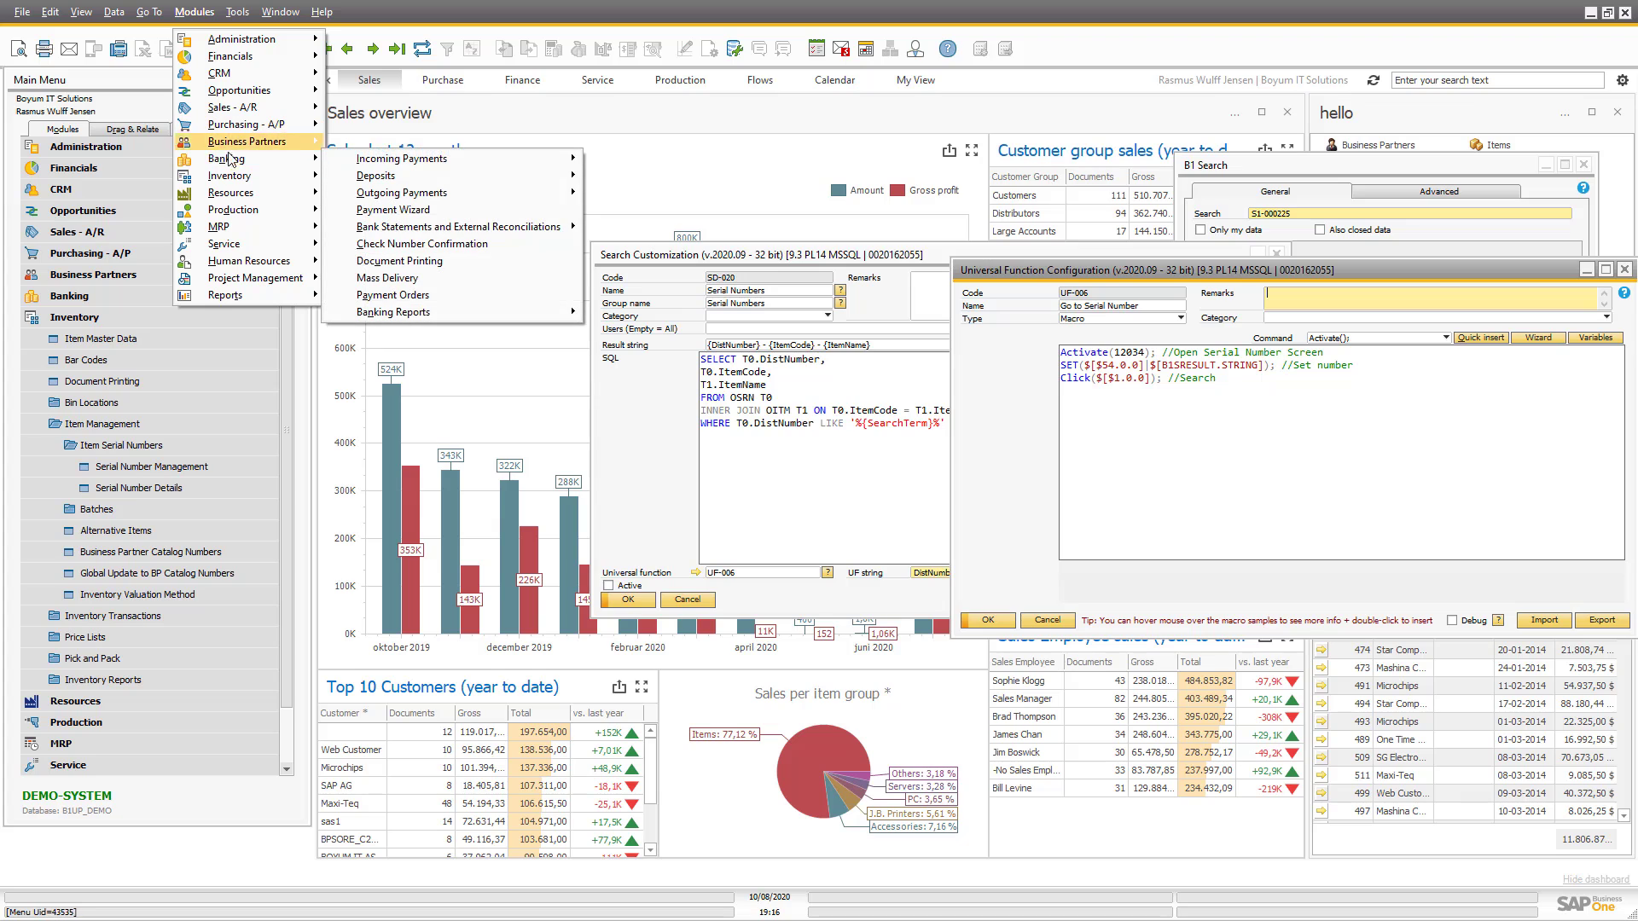
mouse_move(224, 179)
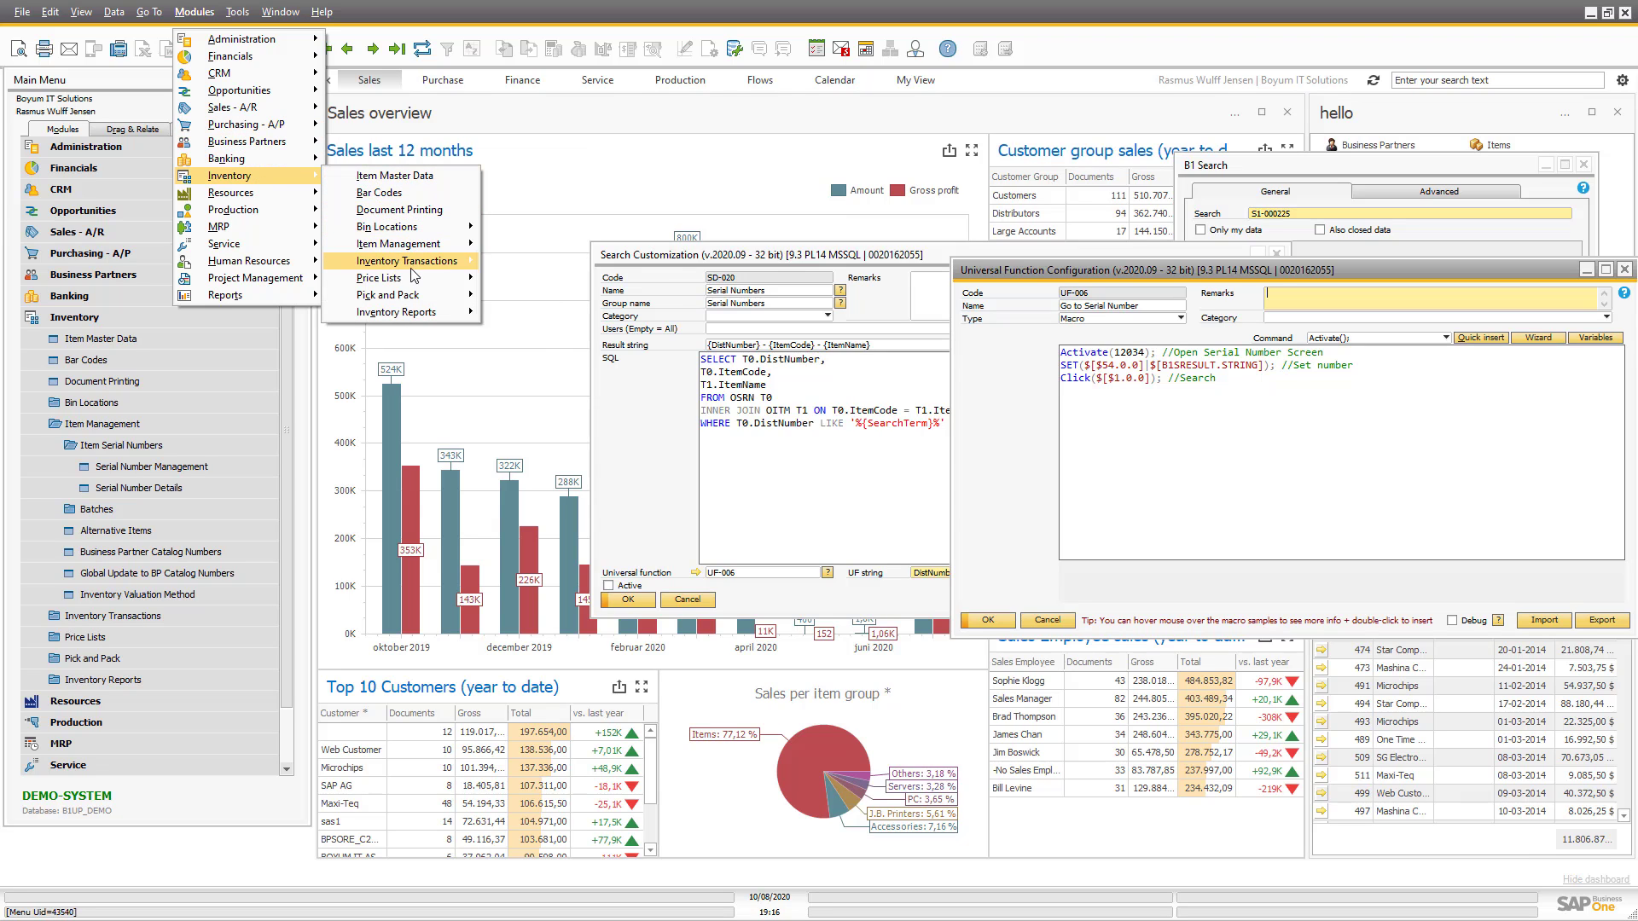
mouse_move(413, 262)
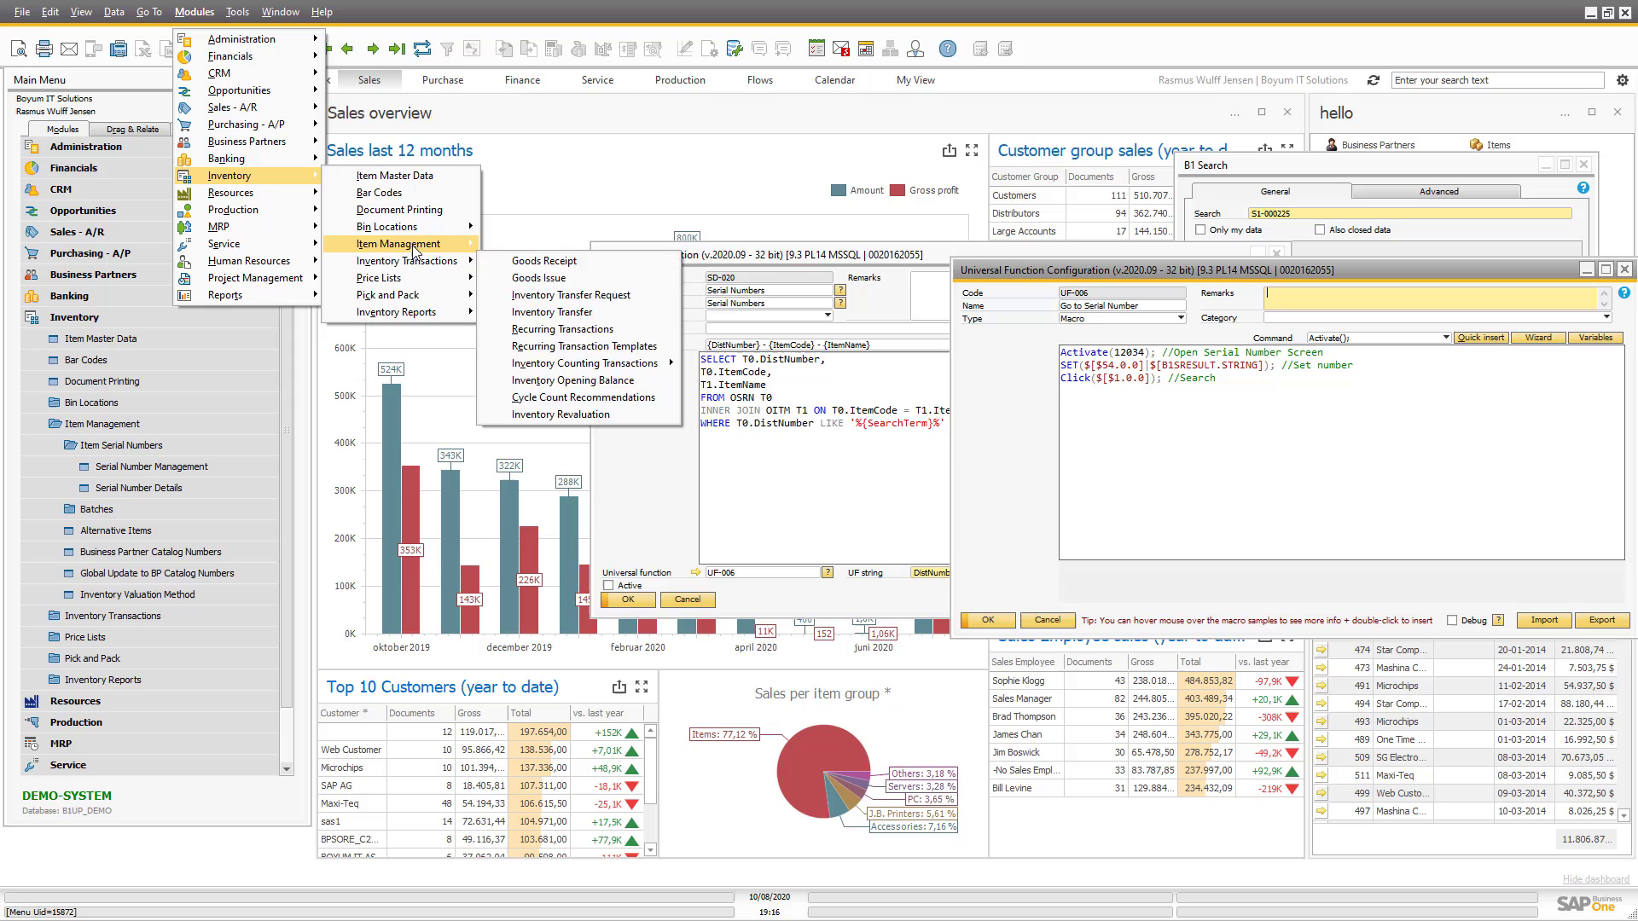
mouse_move(563, 247)
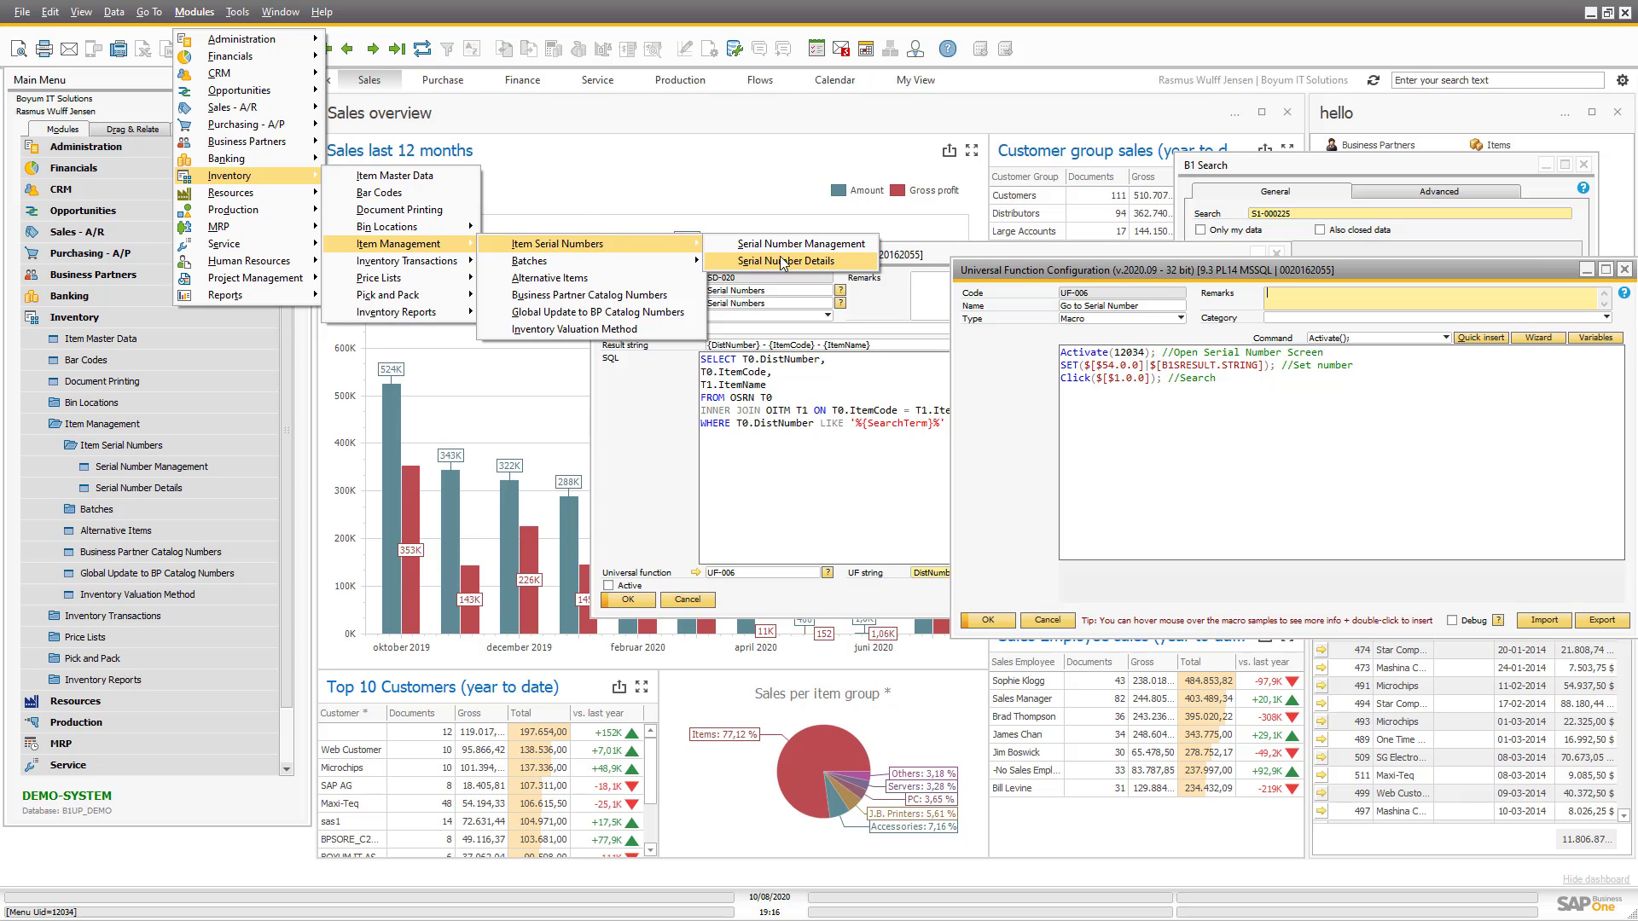
Open Serial Number Details (screen 12034), rearrange the windows, then close it again.
left_click(783, 262)
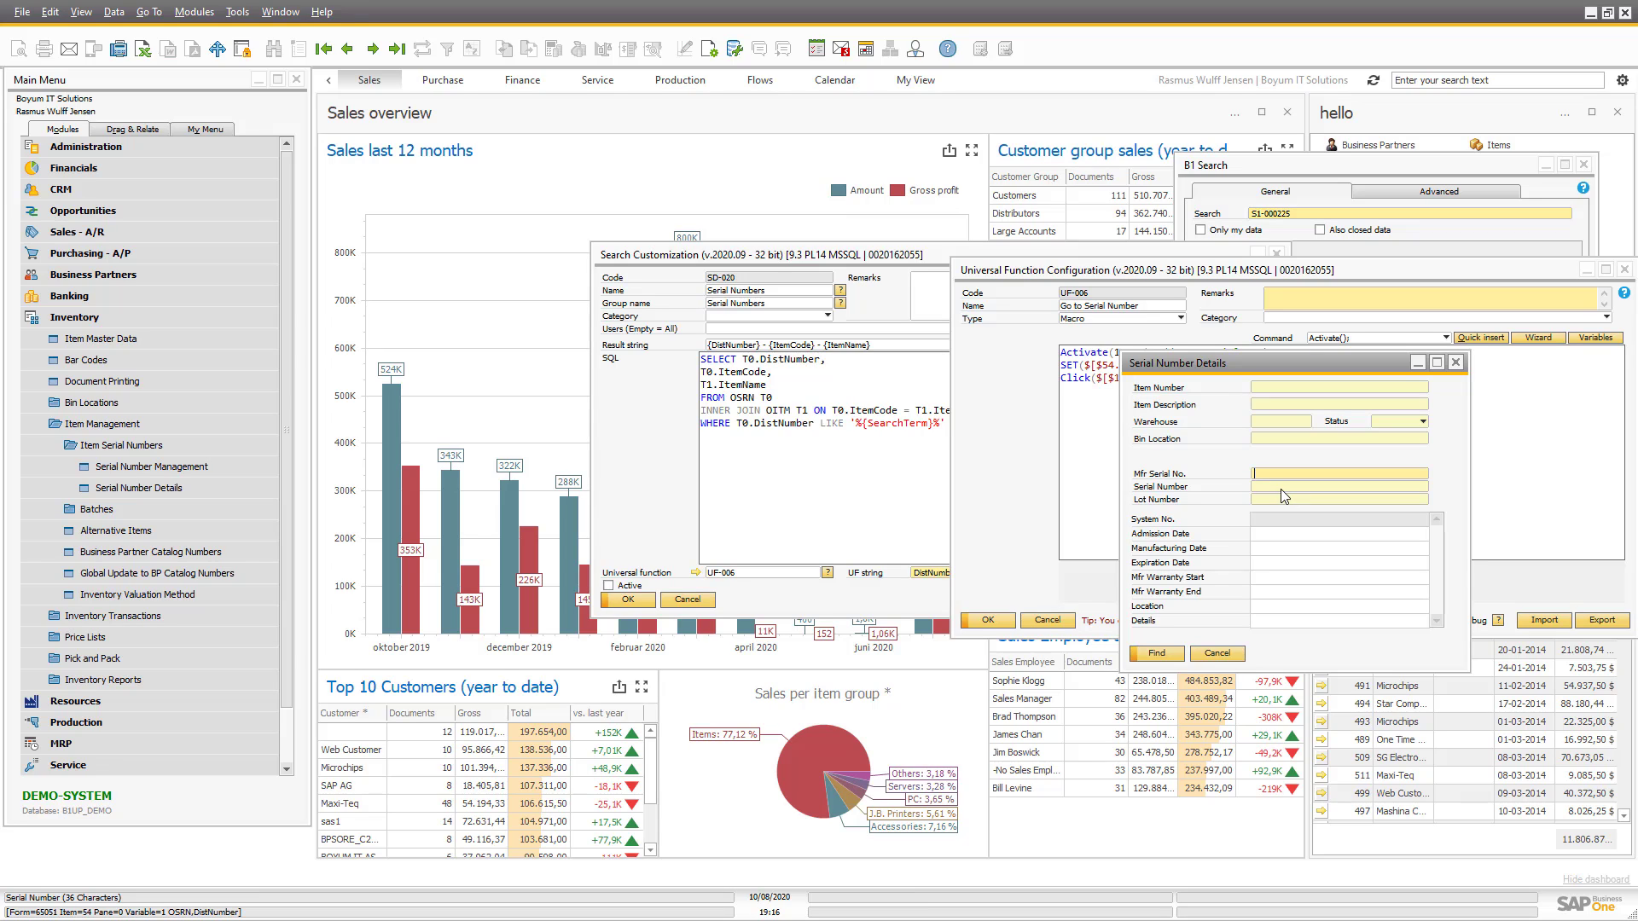
left_click_drag(1264, 365, 721, 505)
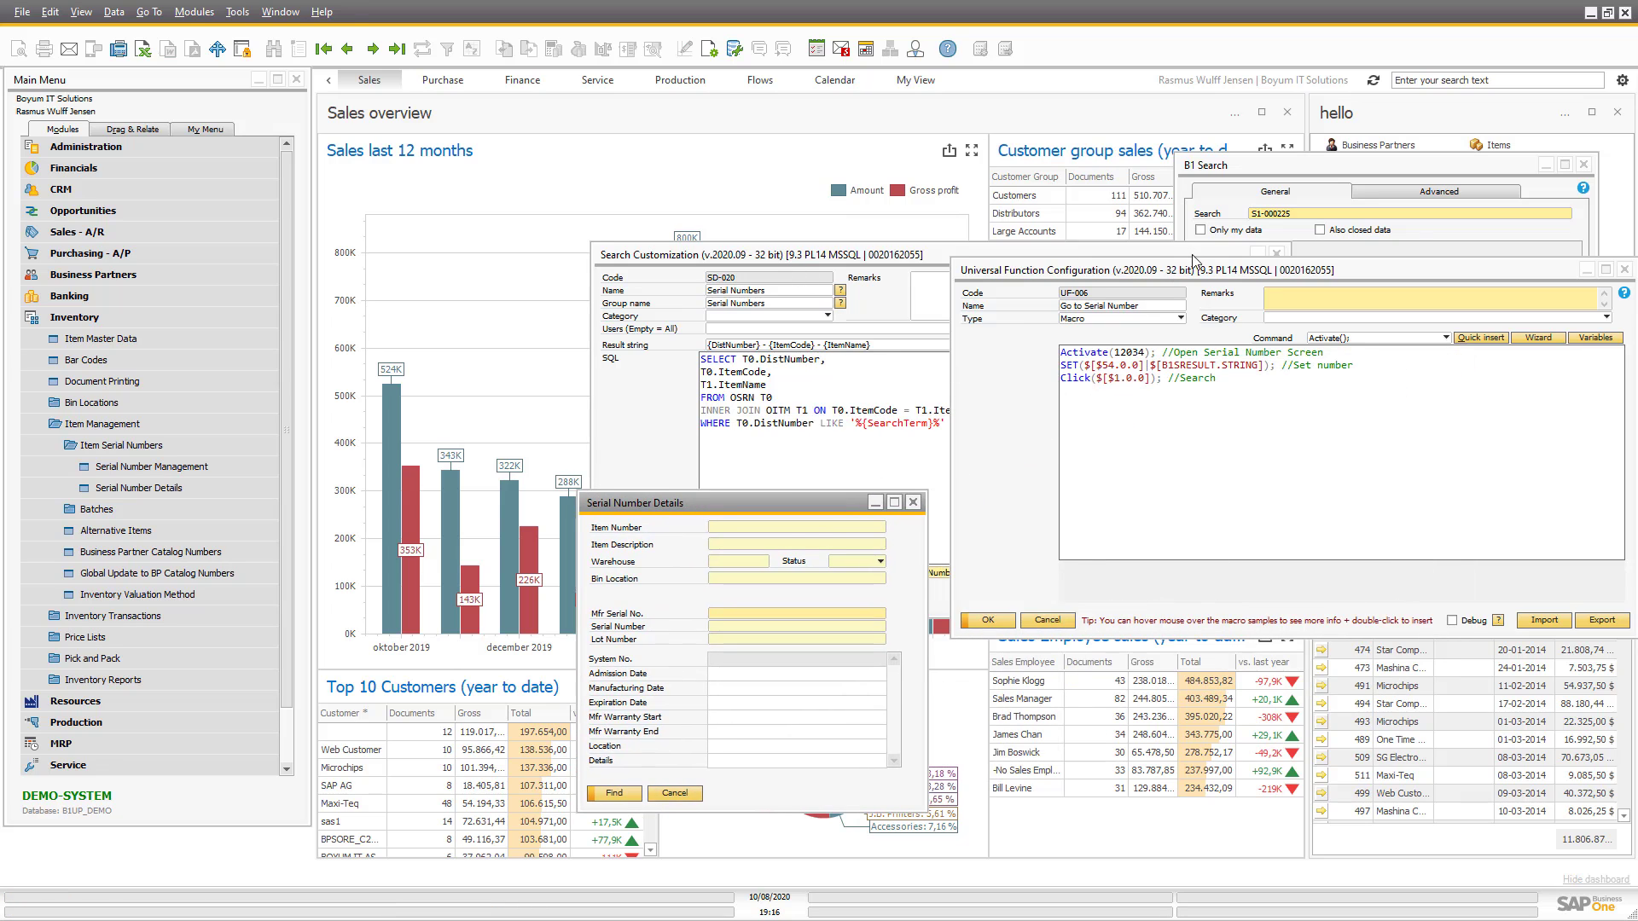
left_click_drag(1200, 272, 1026, 90)
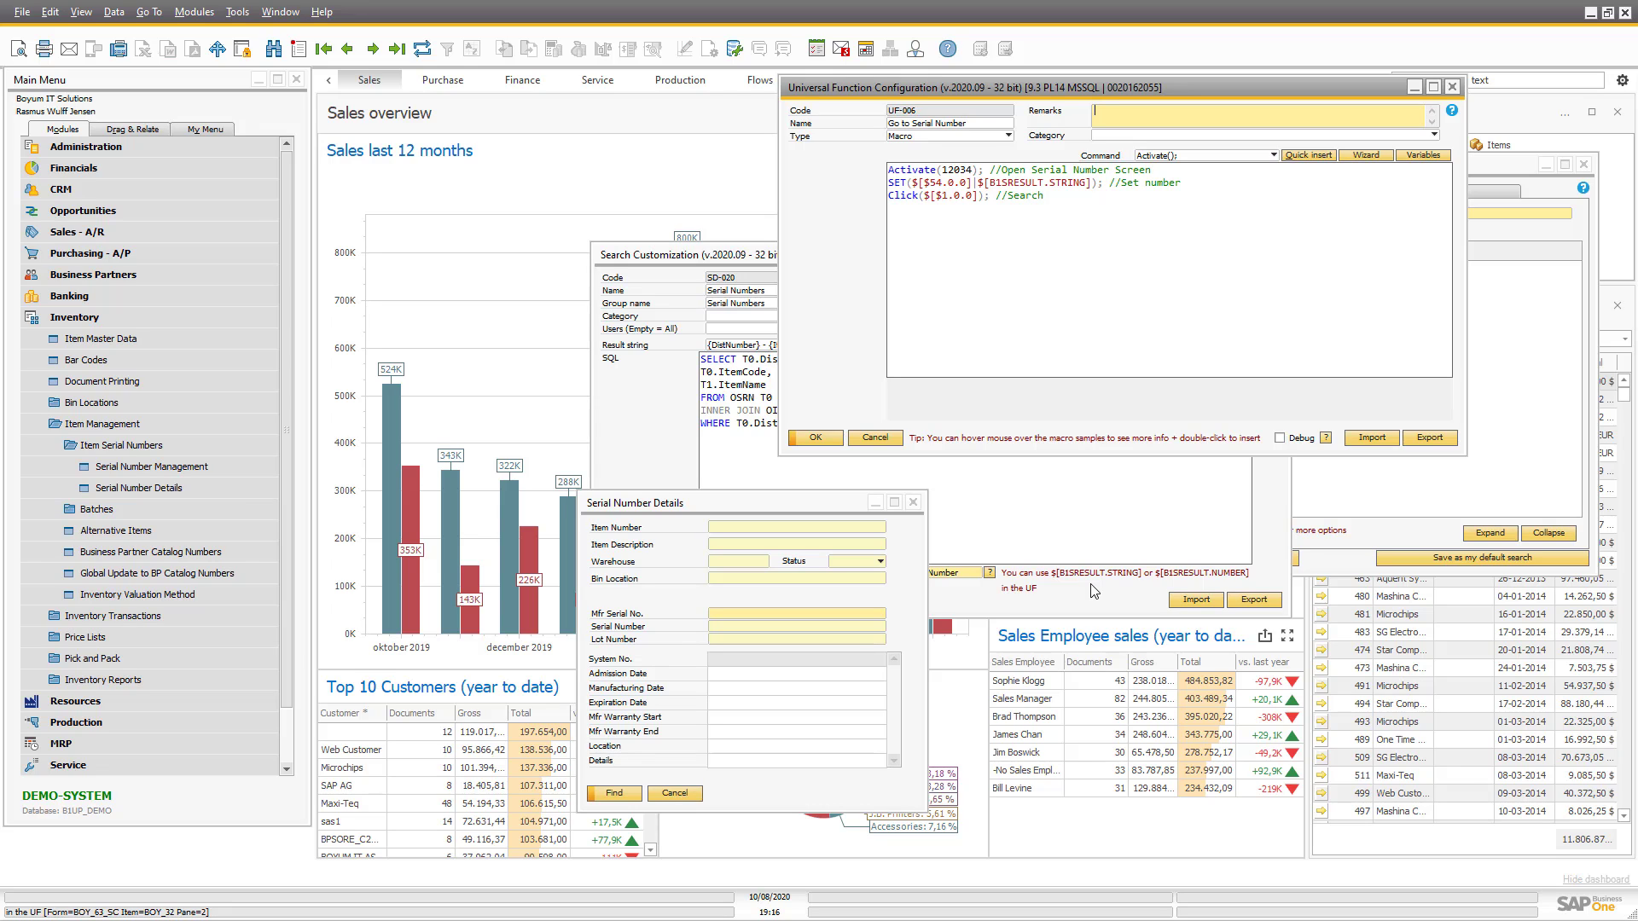
left_click(913, 502)
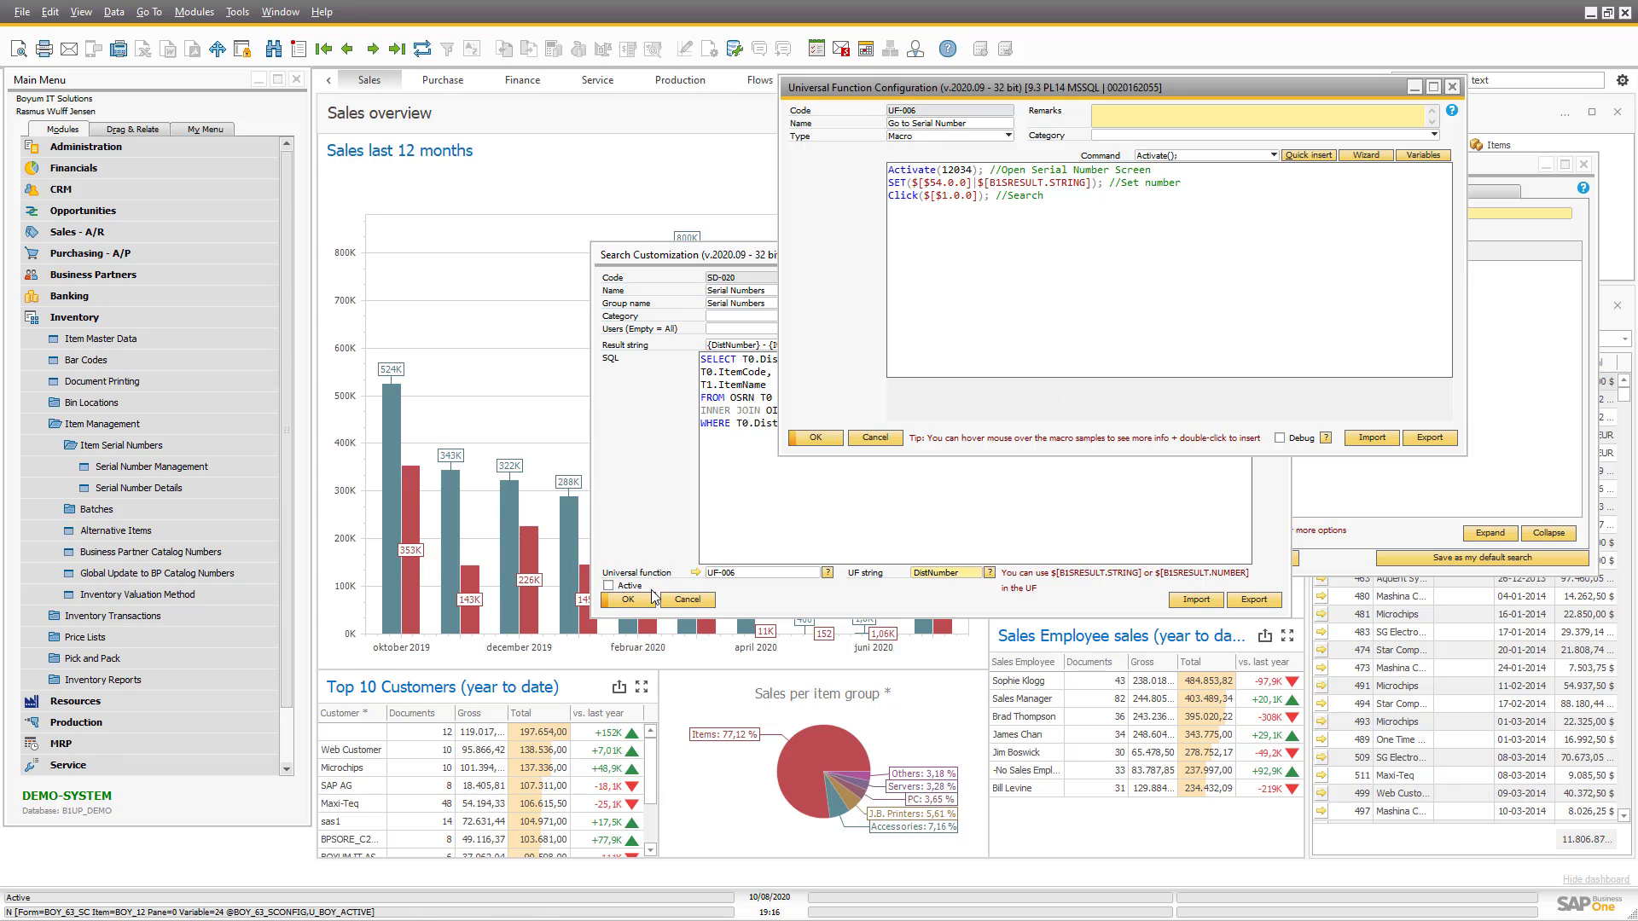
Mark SD-020 Serial Numbers active, update it, and close the macro and configuration windows.
left_click(608, 586)
left_click(628, 600)
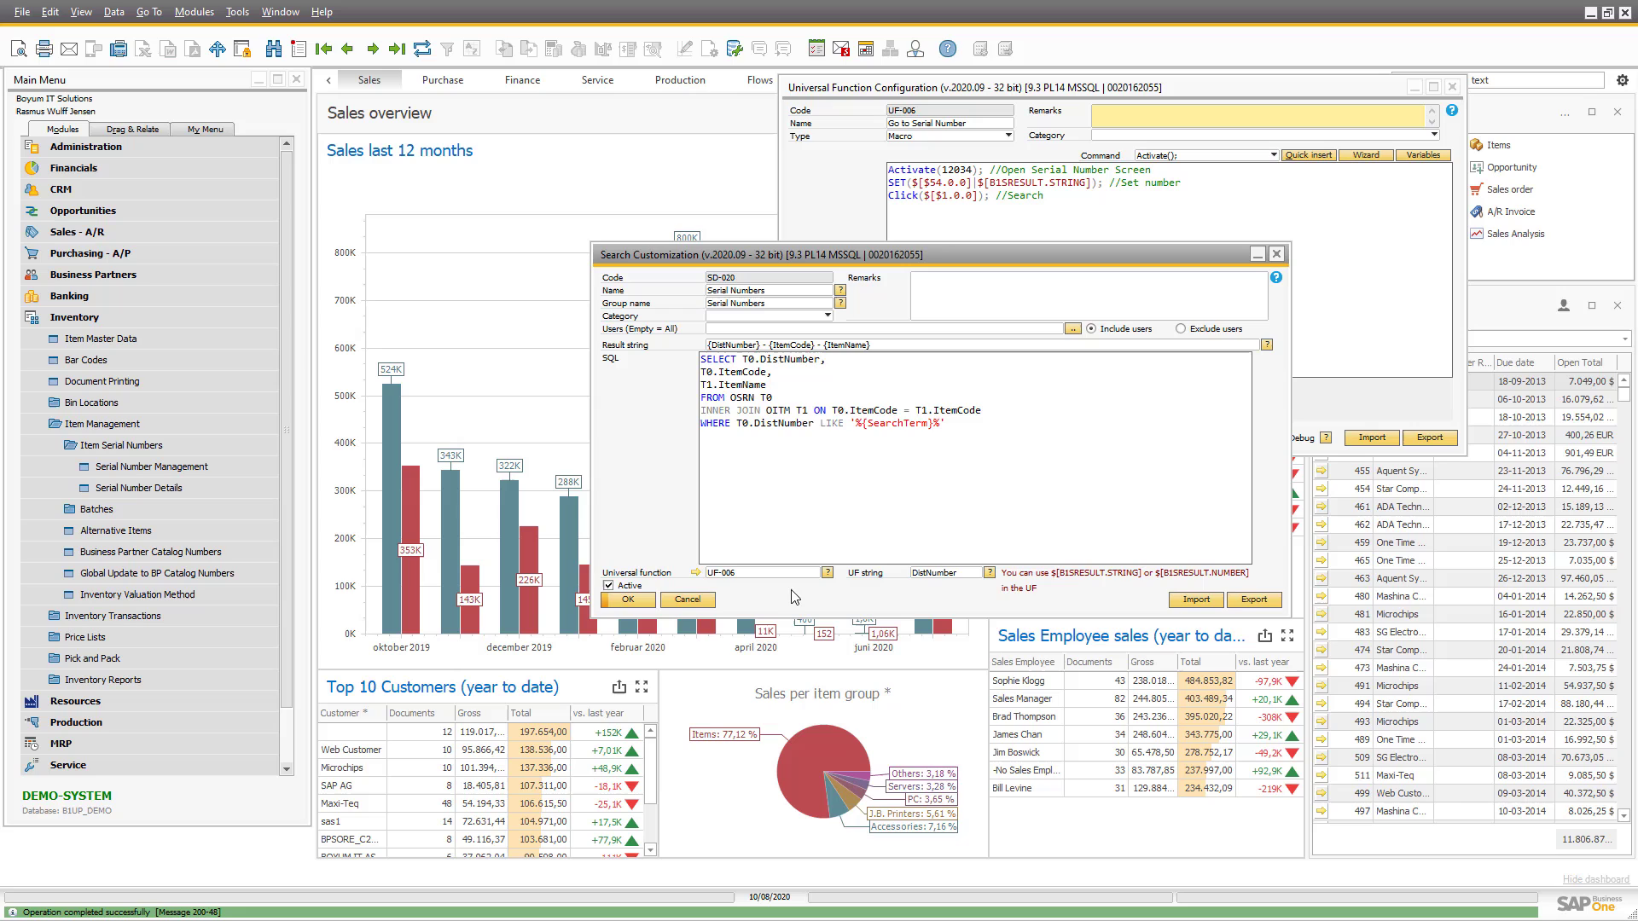
left_click(651, 604)
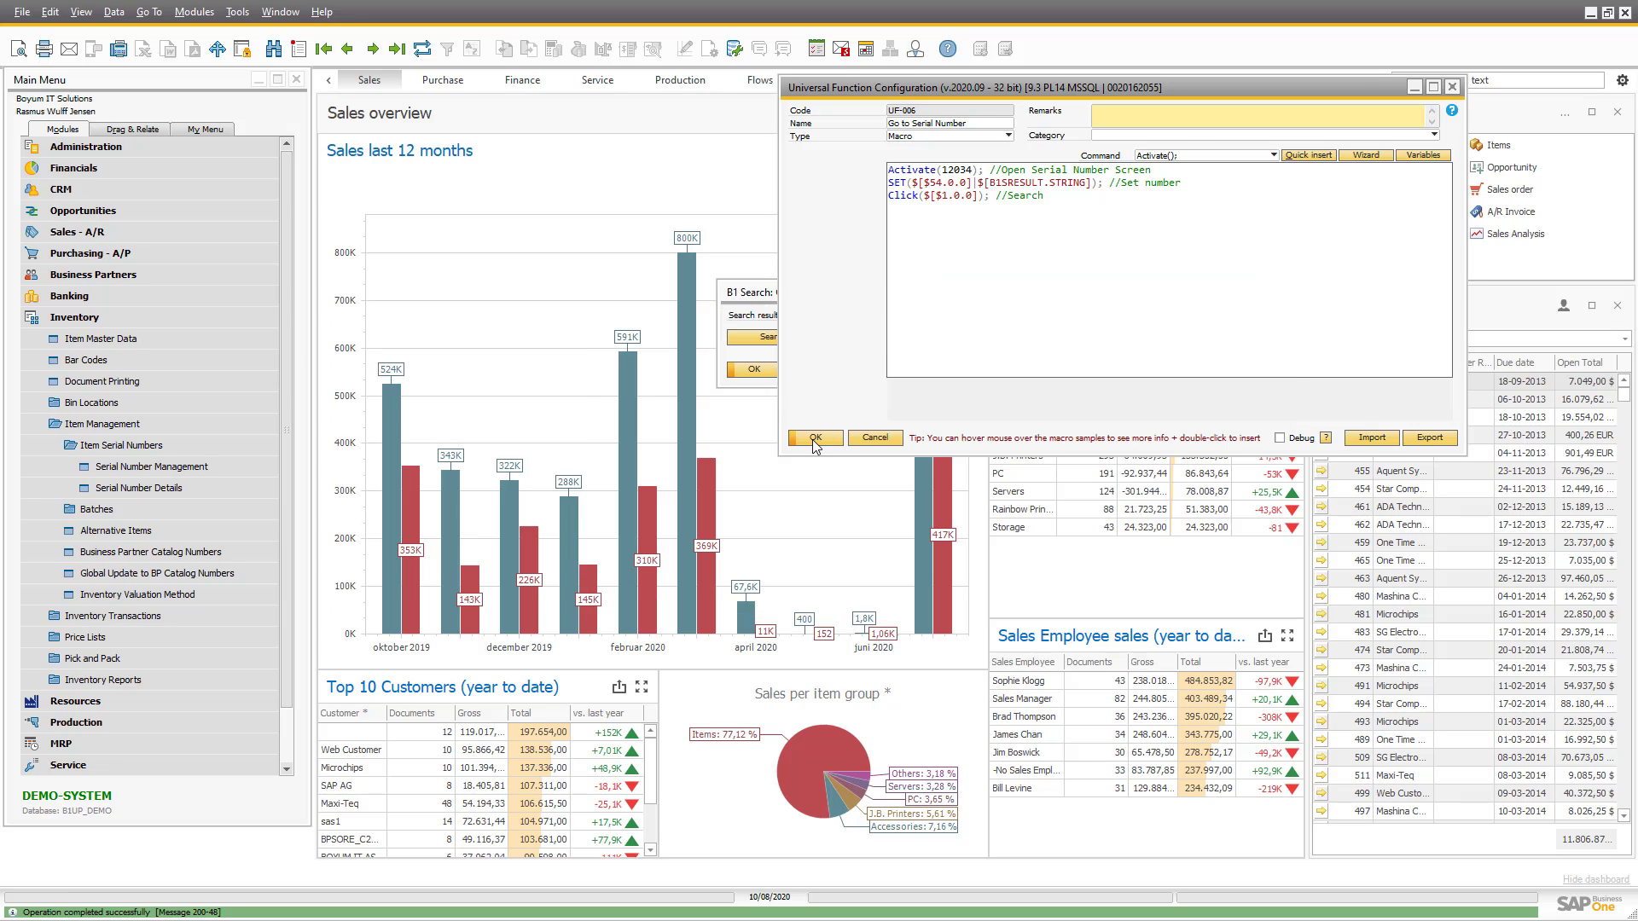
left_click(815, 437)
left_click(871, 292)
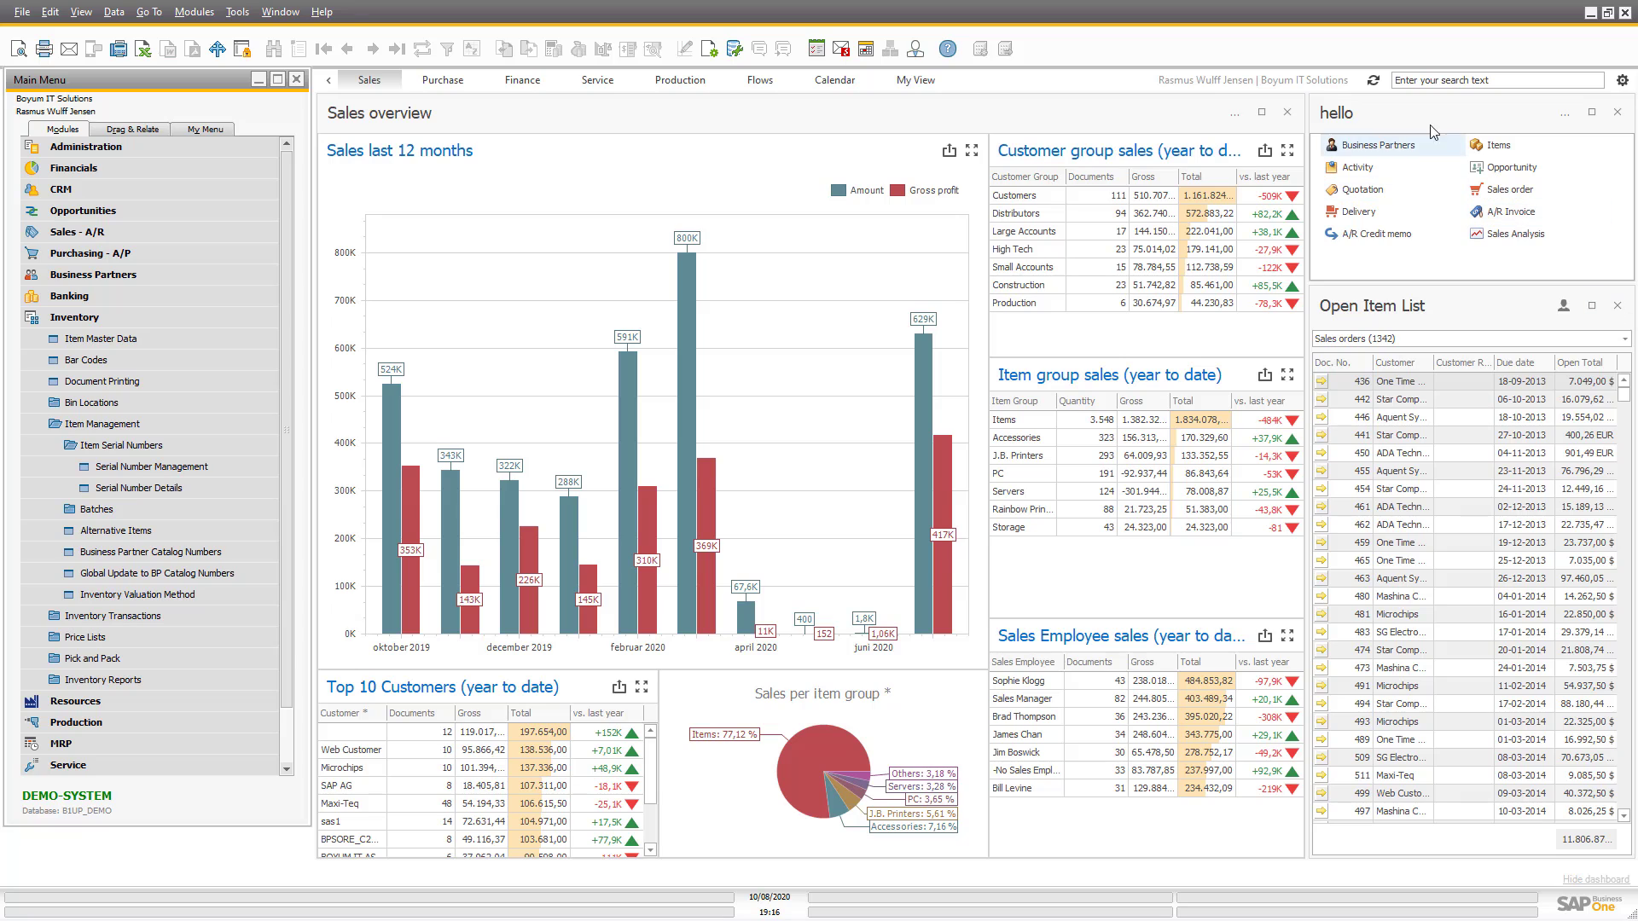
Paste S1-000225 into the top-right search box and run the search.
left_click(1430, 82)
type("S1-000225")
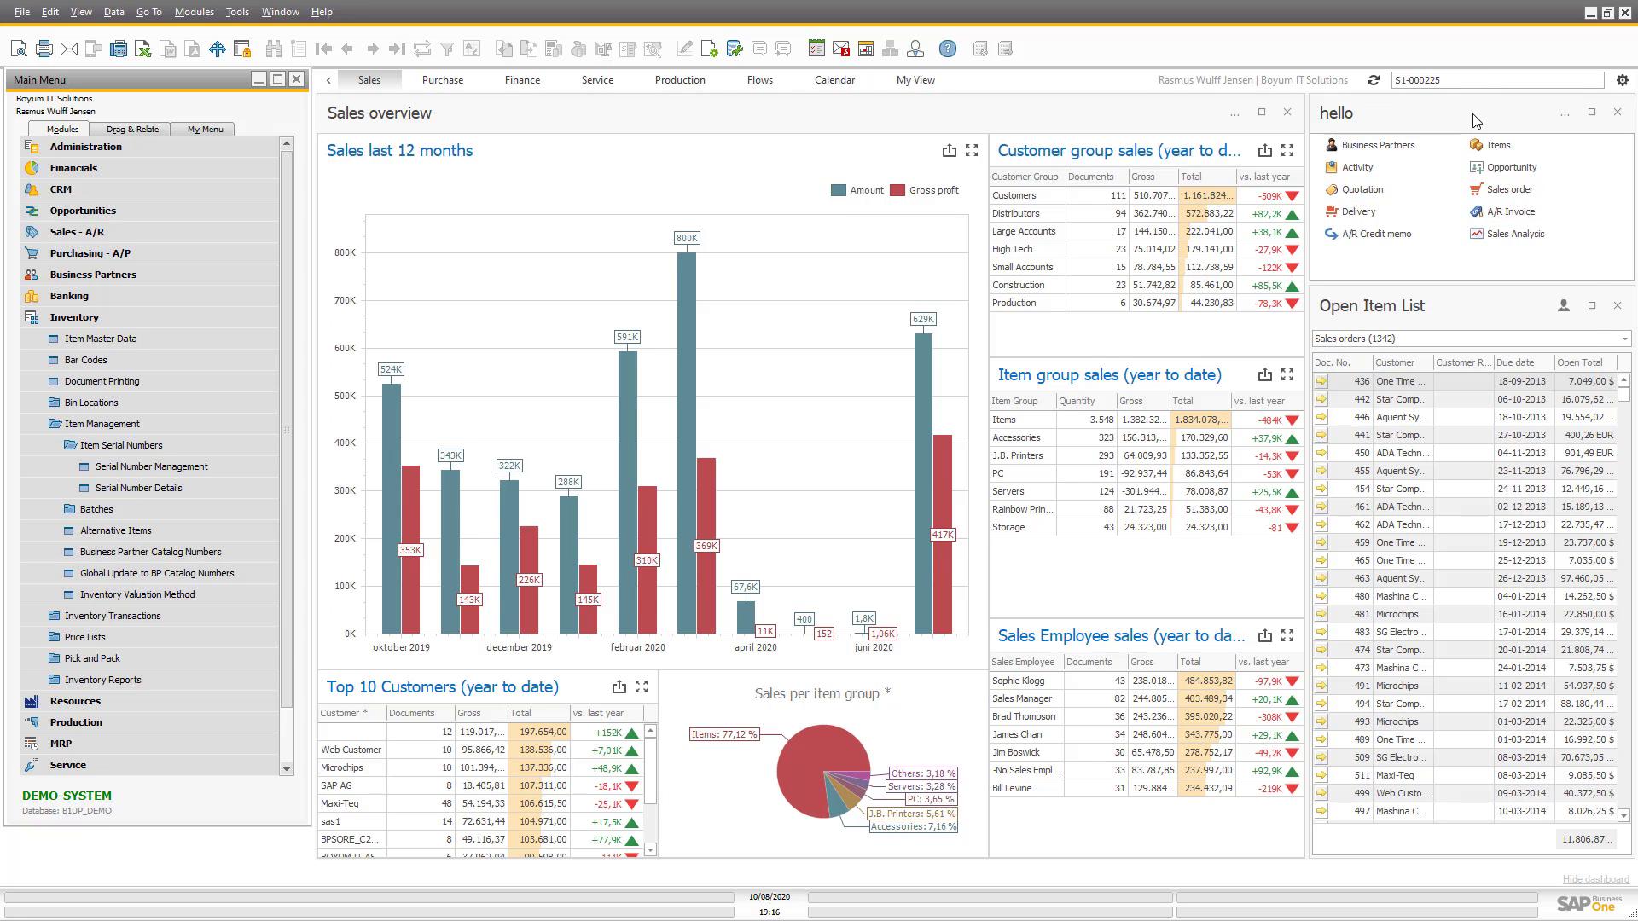
key("Return")
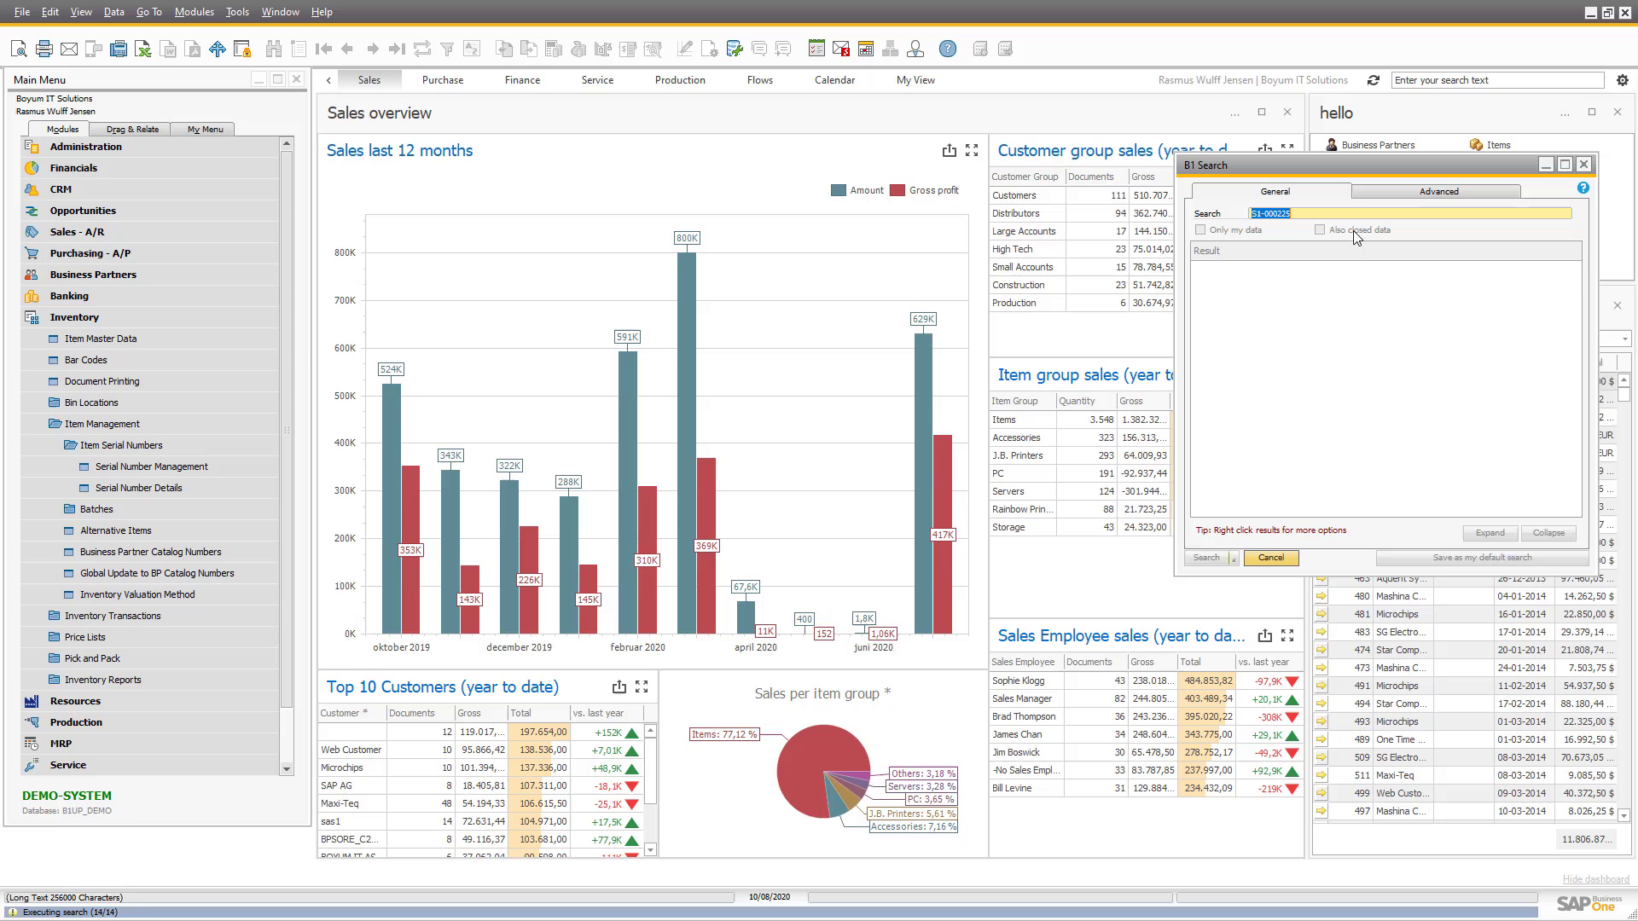